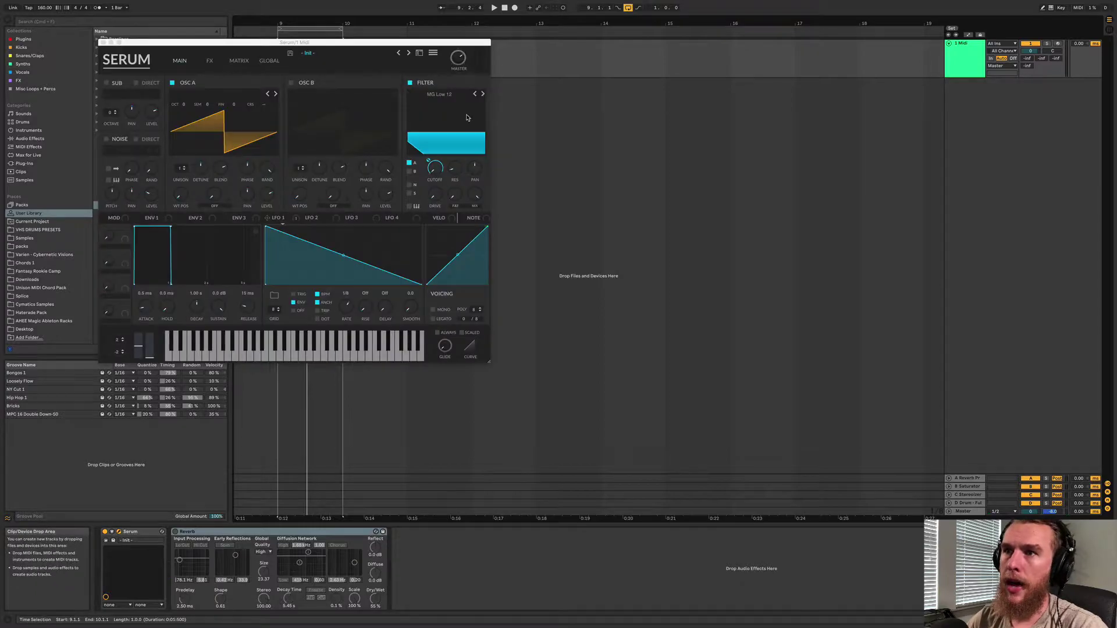
Step: Assign LFO 1 to the Osc A level in Serum, close the synth window and select the Reverb device
left_click_drag(281, 217, 266, 175)
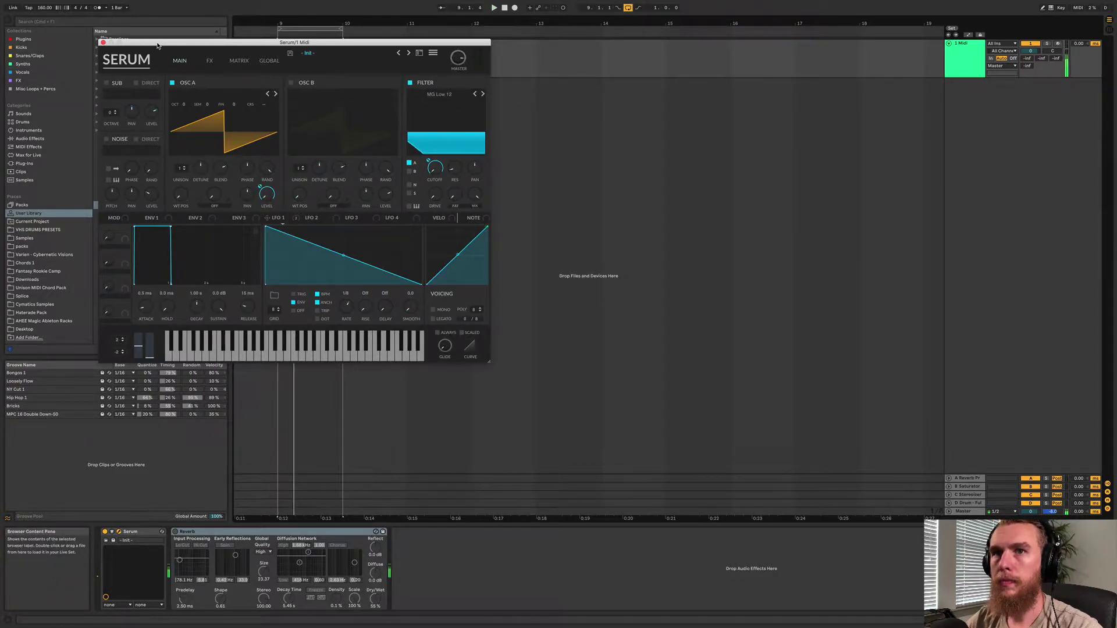
left_click(103, 42)
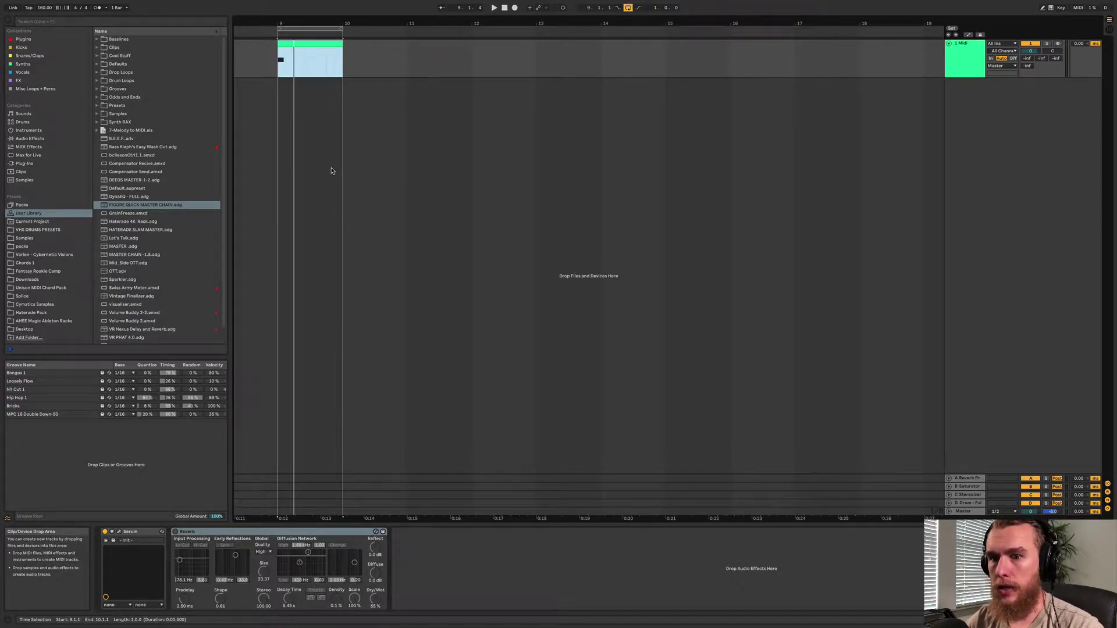
left_click(176, 533)
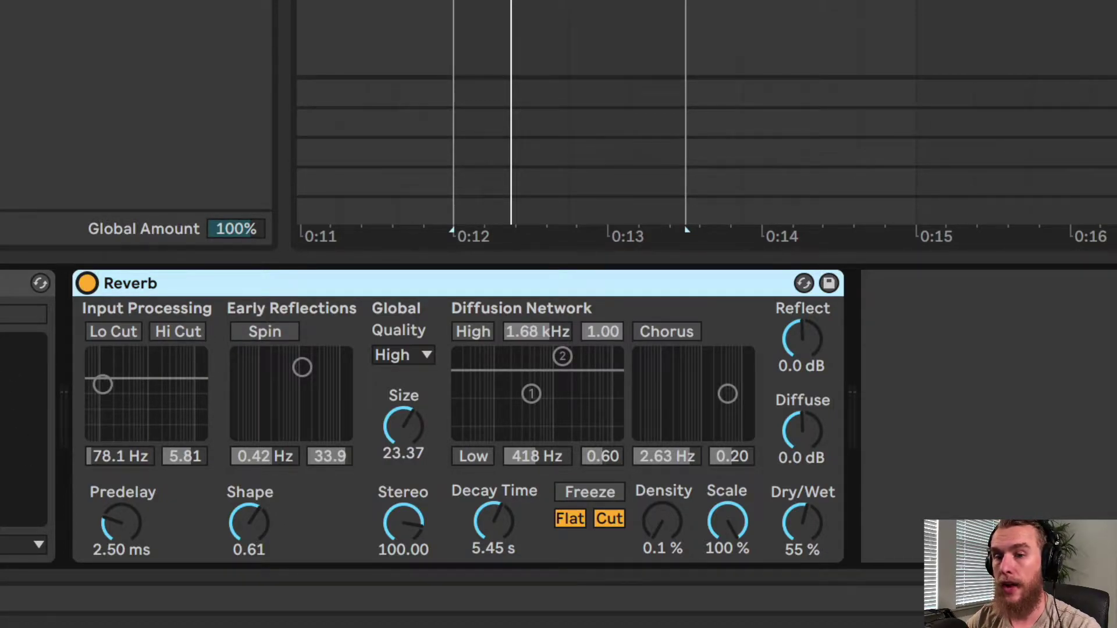
Step: Play the loop with the Reverb bypassed and re-enabled to compare the dry and wet sound
key("space")
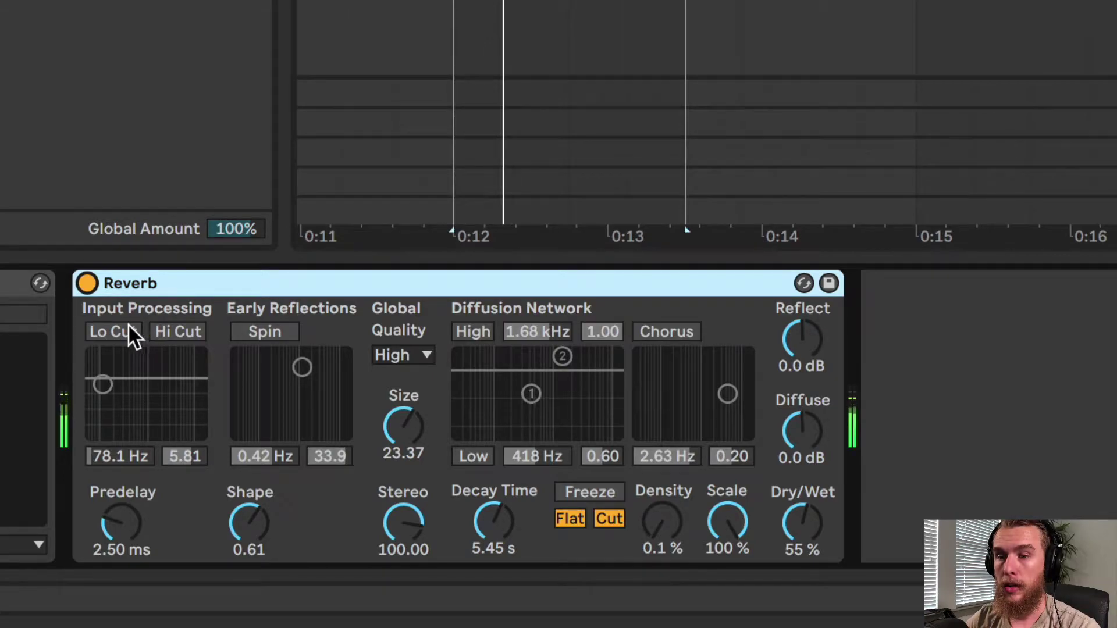
left_click(87, 284)
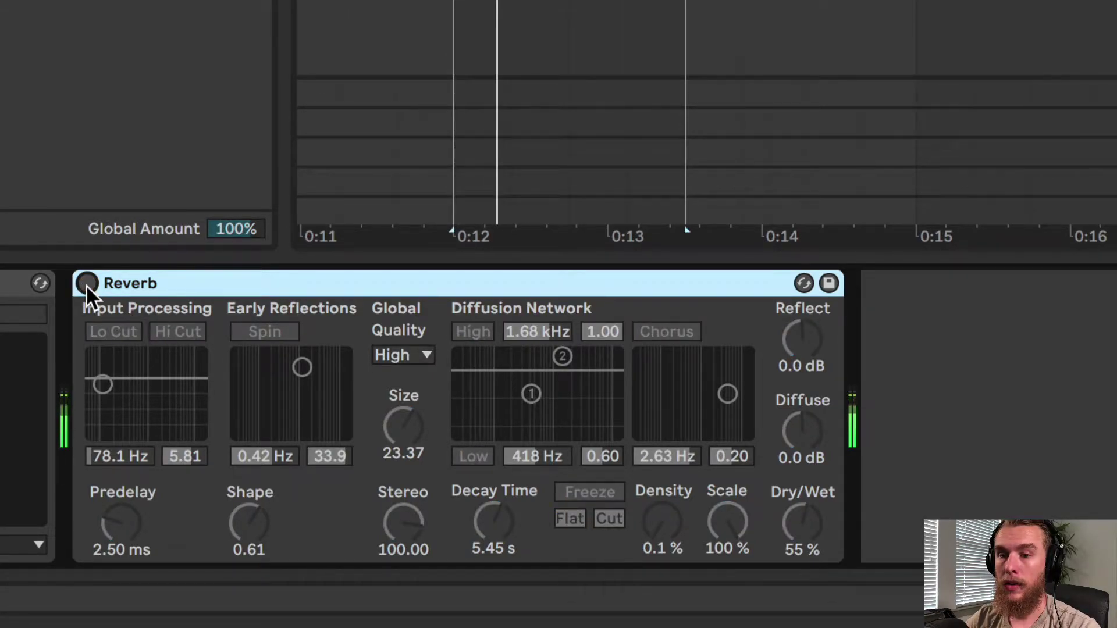
left_click(86, 284)
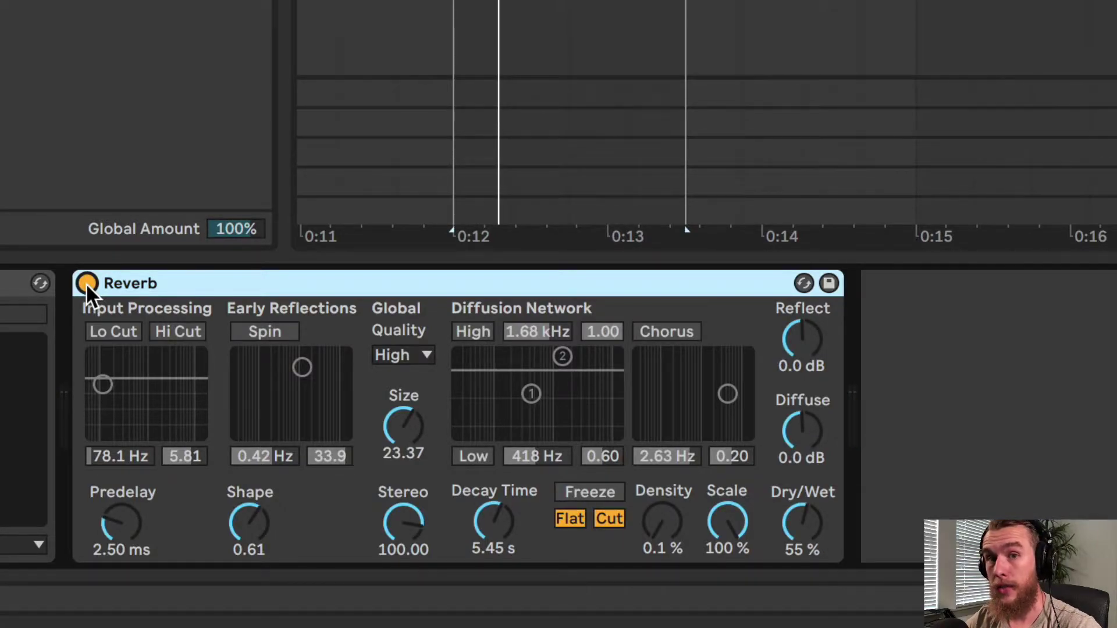
Step: Enable Lo Cut in the reverb's input processing, try it at 18.0 kHz and 5.28 during playback, and lower its frequency and bandwidth
left_click(119, 340)
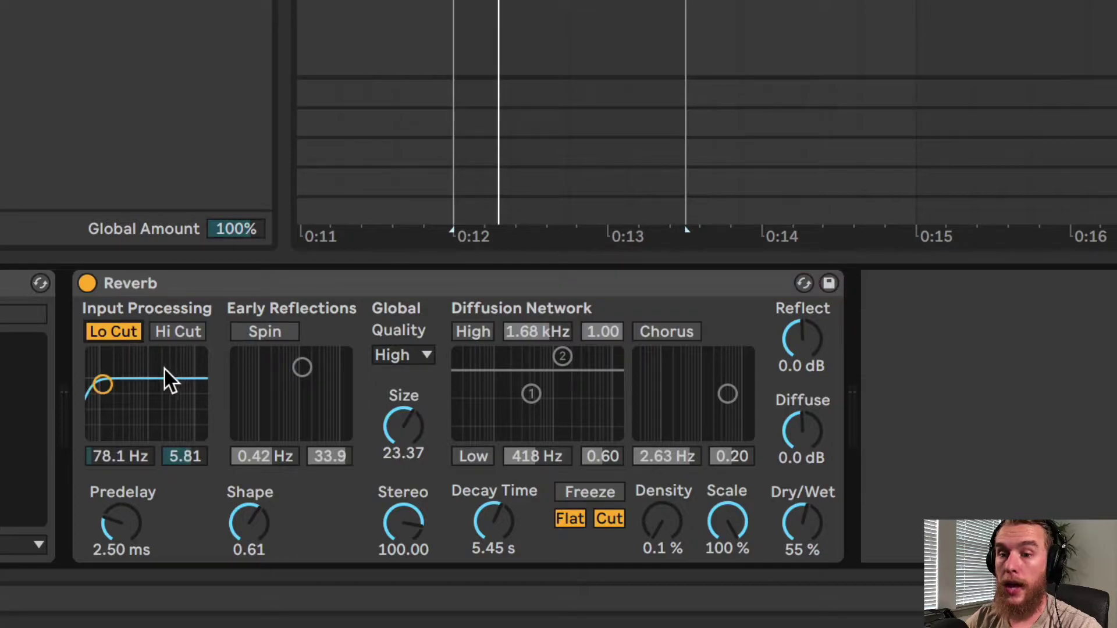
left_click_drag(111, 387, 197, 389)
key("space")
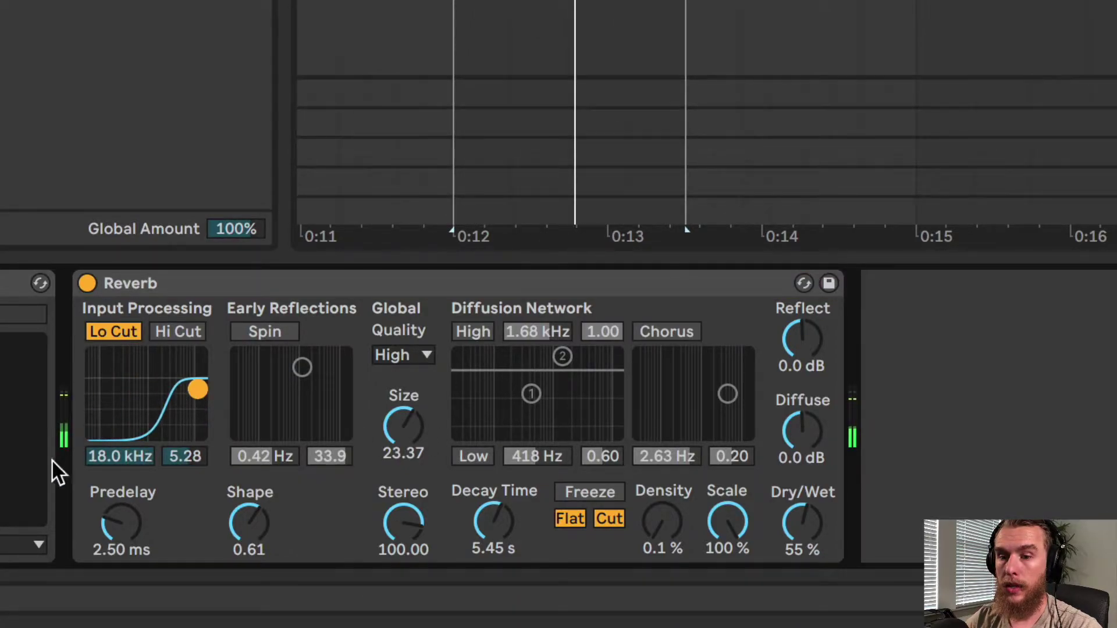
left_click_drag(105, 451, 106, 498)
left_click_drag(165, 456, 165, 504)
Step: Try Hi Cut with the input filter at 50.0 Hz and 8.65, and turn off both Hi Cut and Lo Cut
left_click(177, 331)
left_click_drag(180, 429, 95, 360)
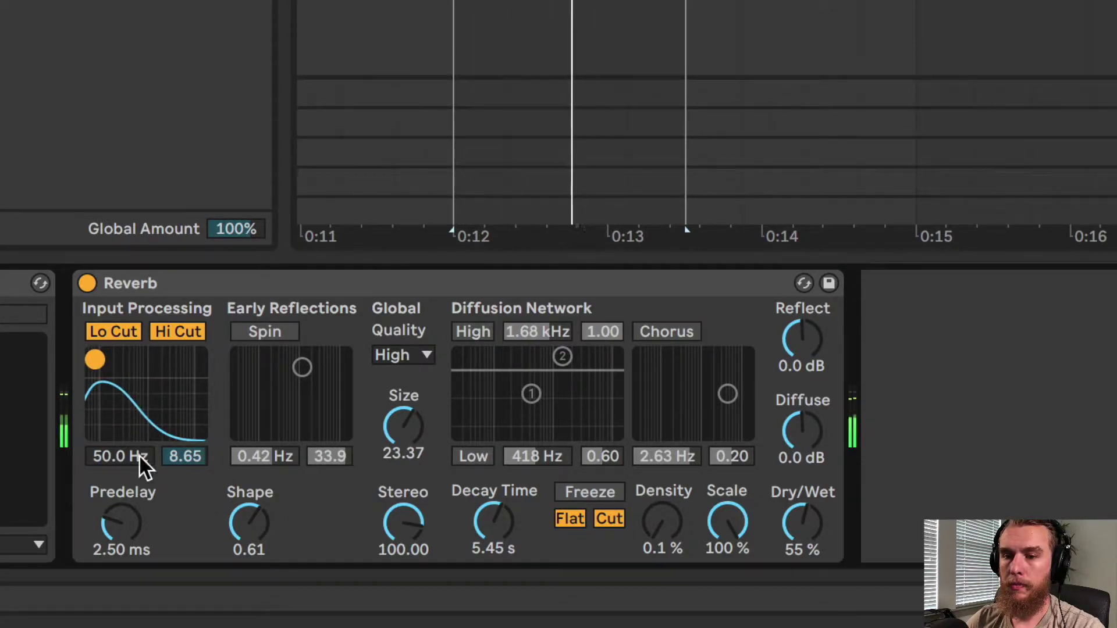
key("space")
left_click(178, 332)
left_click(135, 332)
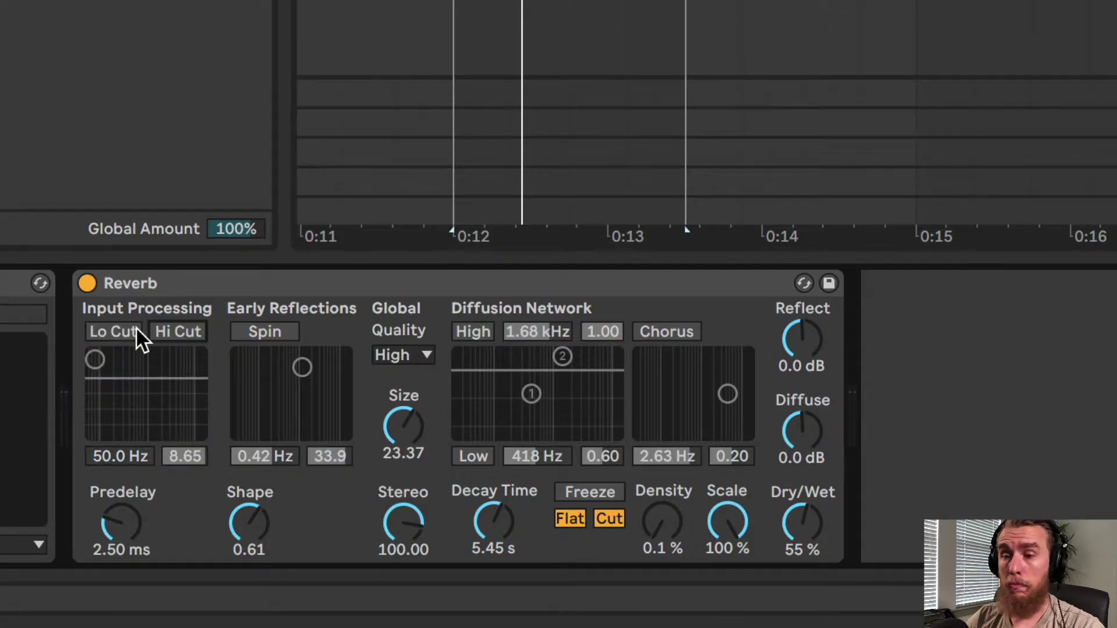
Step: Audition the reverb's Predelay at 11.7 ms and 250 ms, and set it to 5.60 ms
left_click_drag(131, 521, 127, 420)
key("space")
key("space")
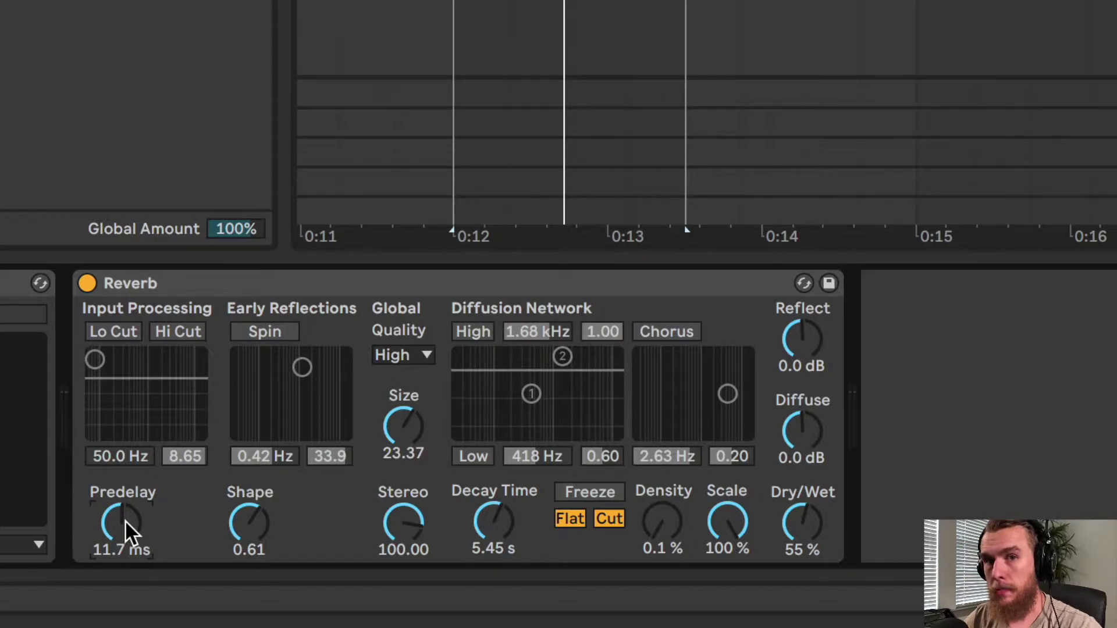
mouse_move(125, 520)
left_mouse_down()
mouse_move(124, 605)
mouse_move(116, 534)
left_mouse_up()
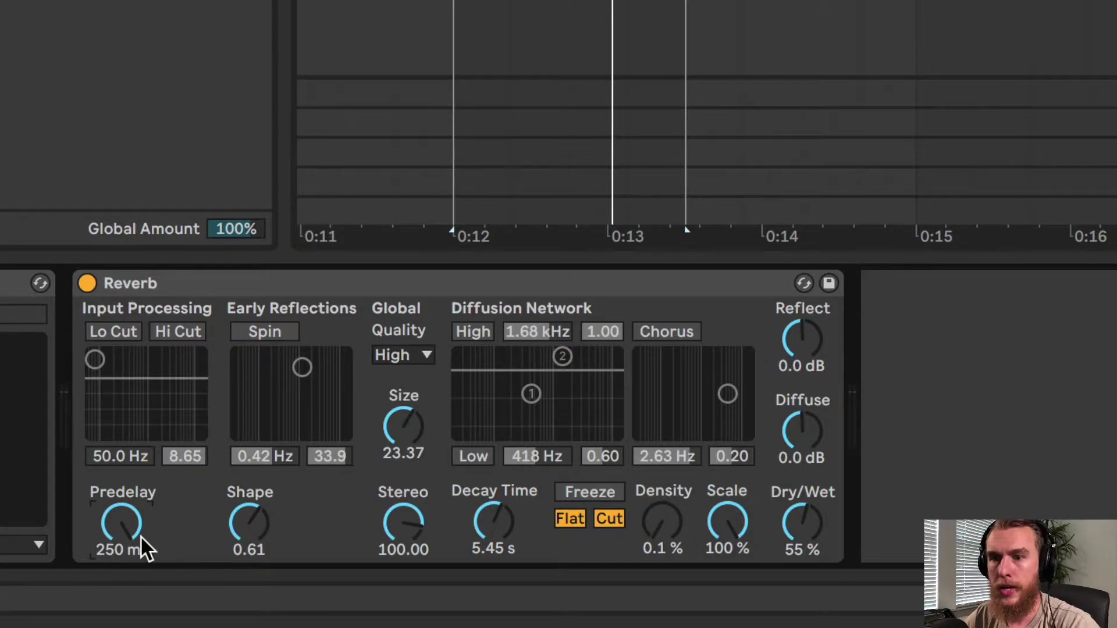
left_click_drag(133, 519, 133, 605)
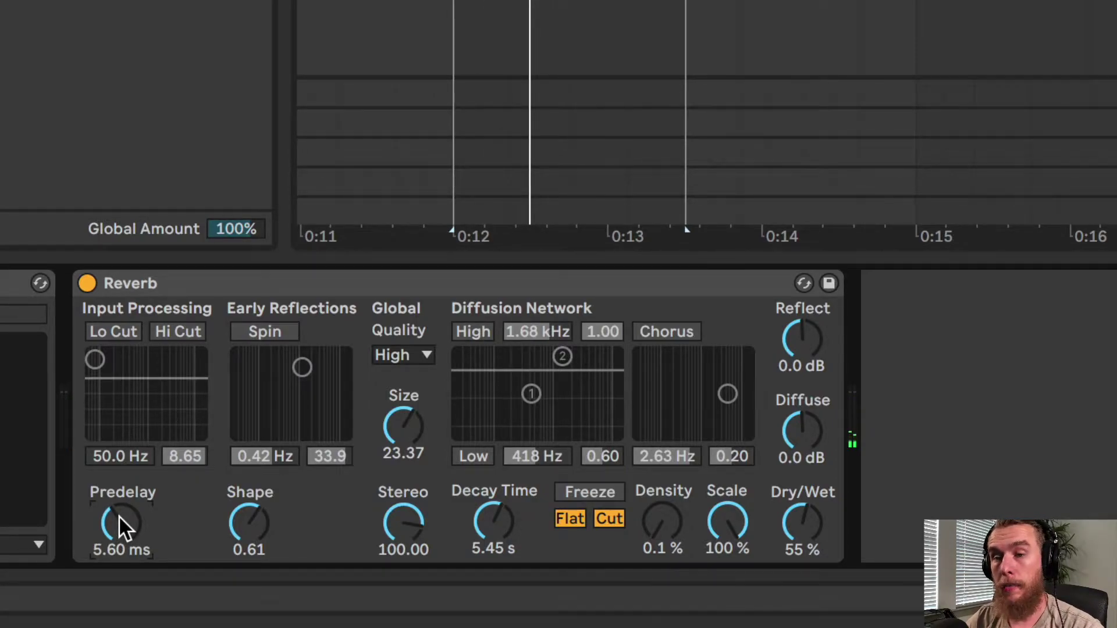
Step: Set the early reflections Shape to 0.36 and enable Spin with rate 0.42 Hz and amount 4.27
left_click_drag(249, 523, 249, 541)
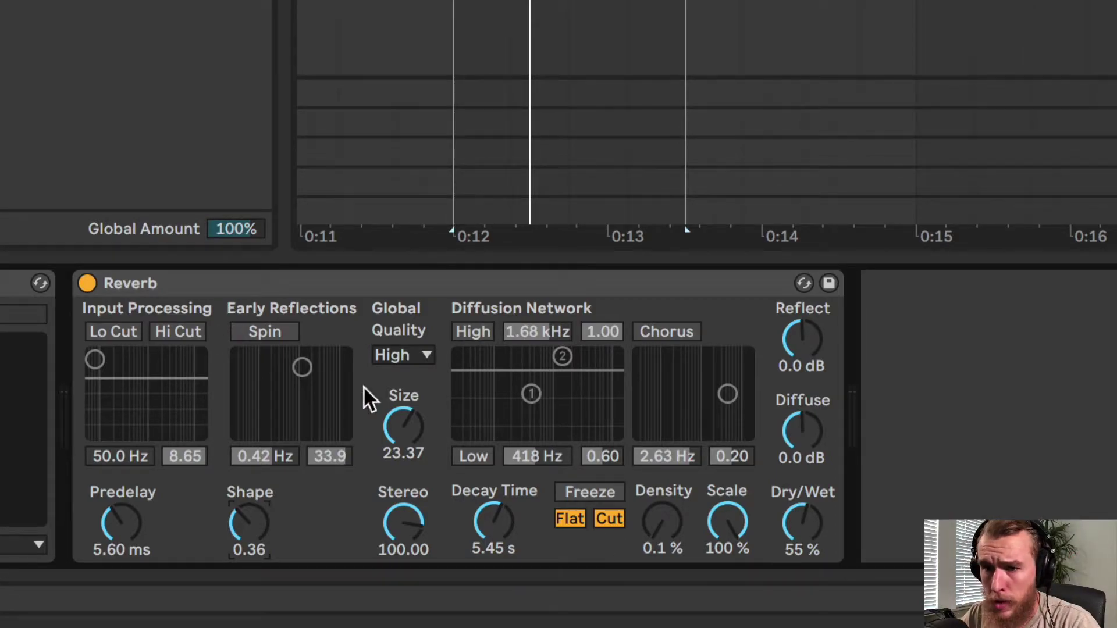
left_click(279, 328)
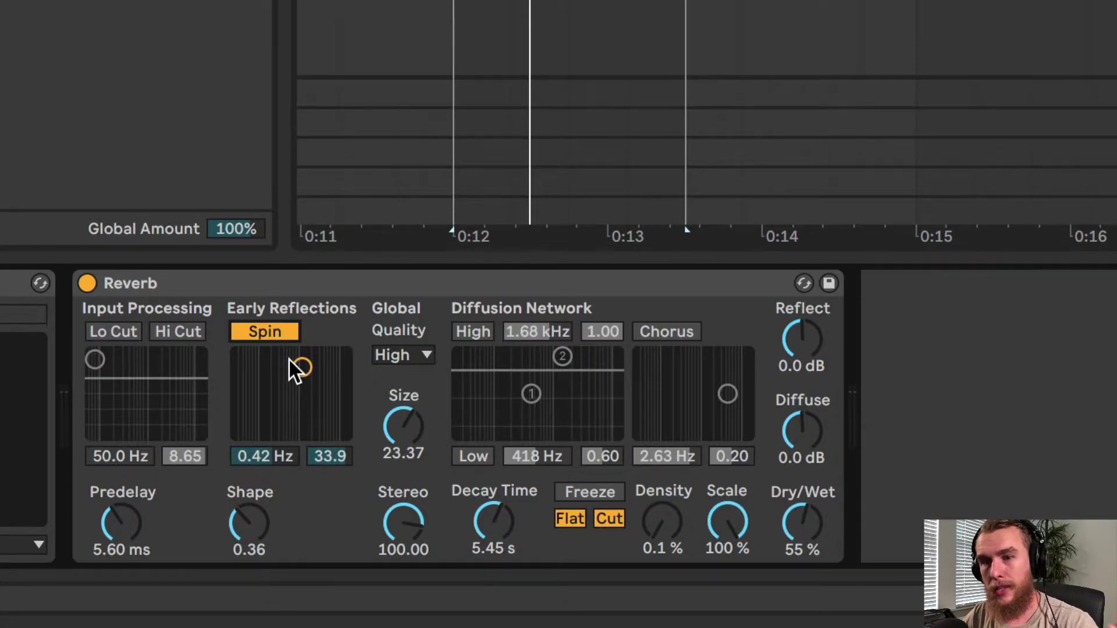
left_click_drag(302, 368, 296, 388)
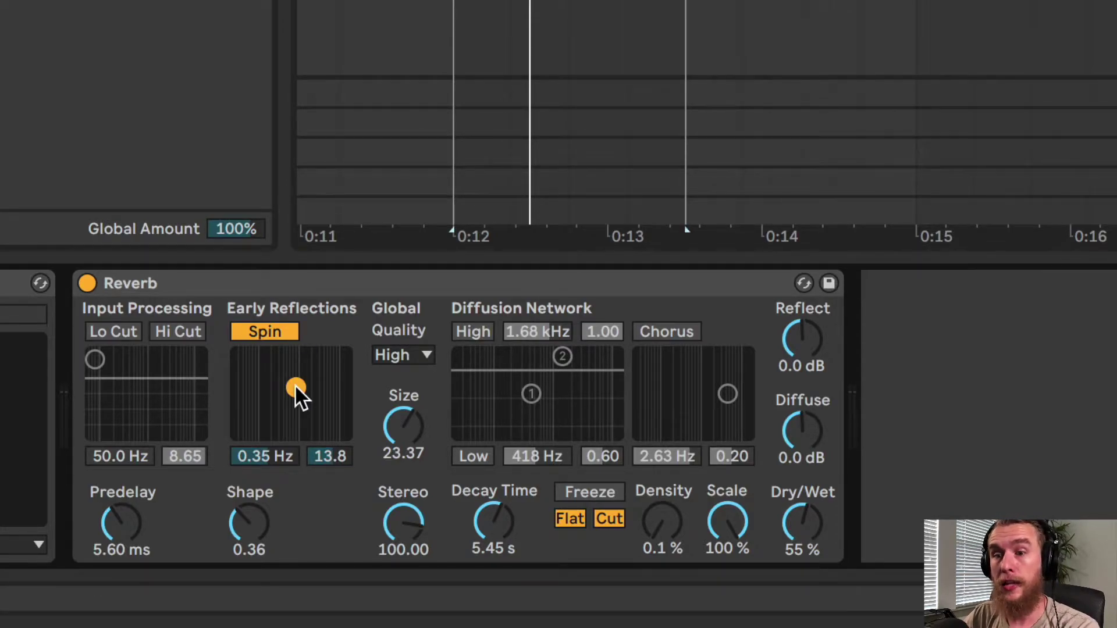
left_click_drag(295, 388, 302, 414)
Step: Try the early reflections Shape at 0.70 and 0.09, set it to 0.18 and turn Spin off
left_click_drag(253, 512, 254, 519)
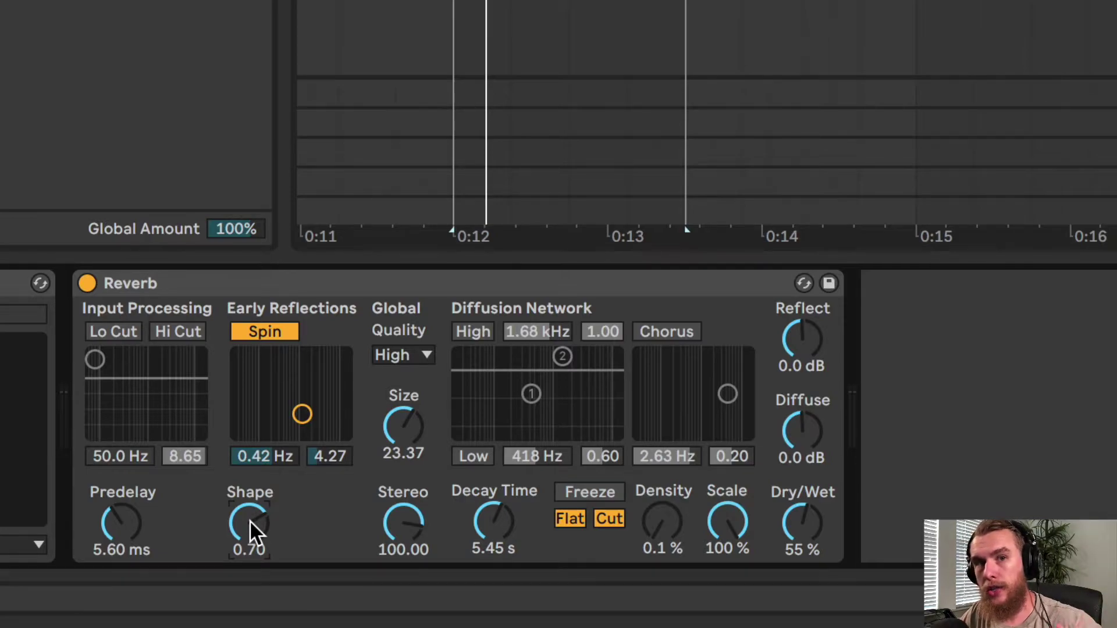
left_click_drag(249, 520, 250, 586)
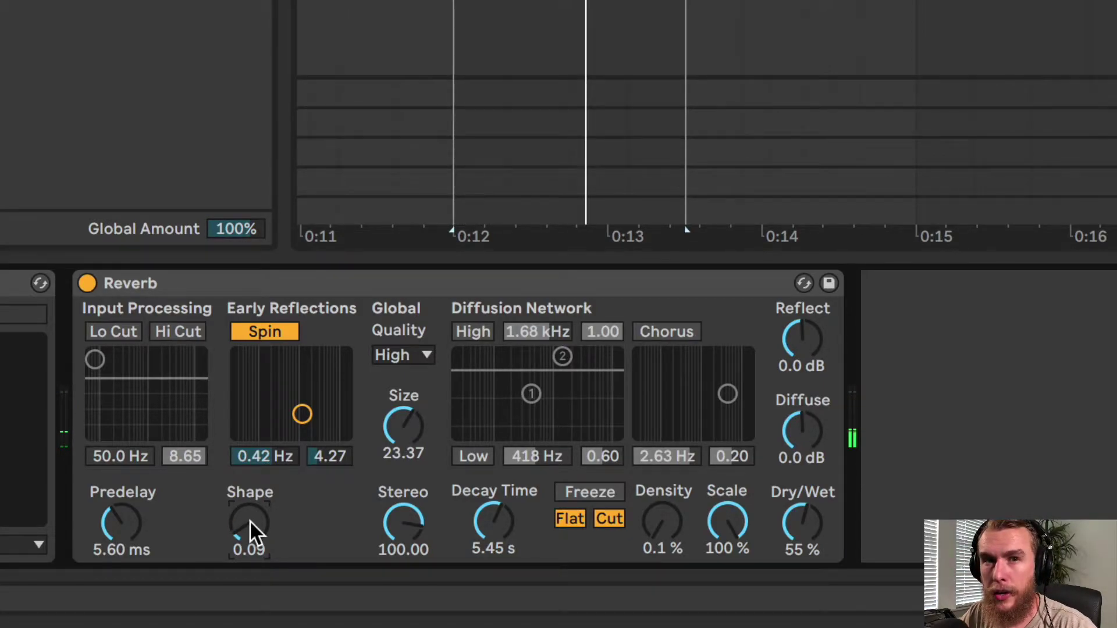
left_click_drag(250, 521, 249, 511)
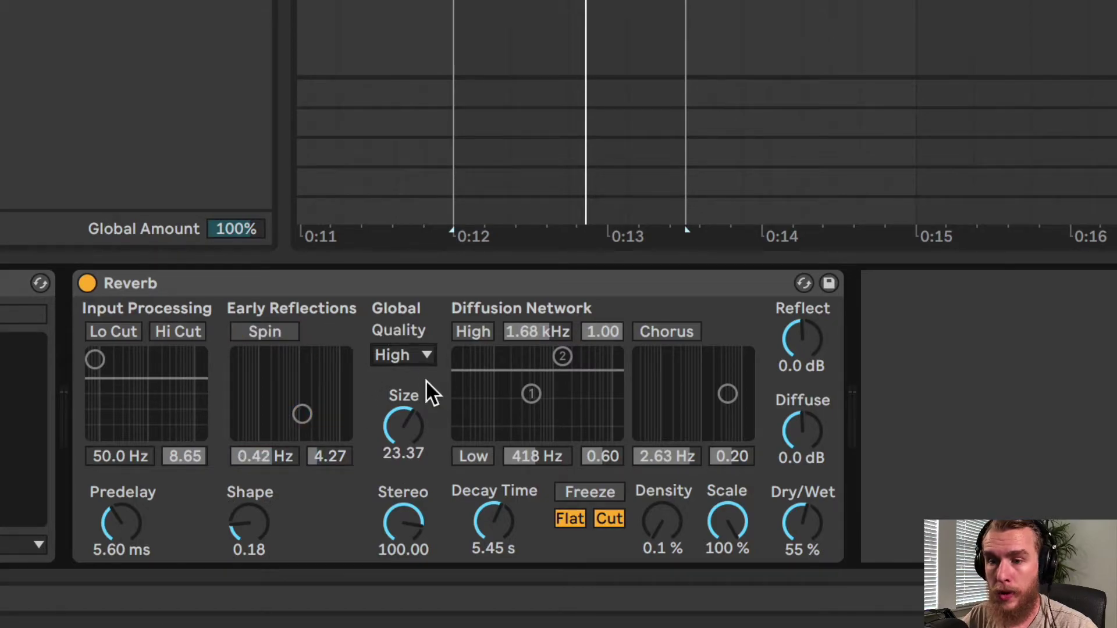
Step: Set the reverb's global quality to Eco and look over the other quality options
left_click(406, 354)
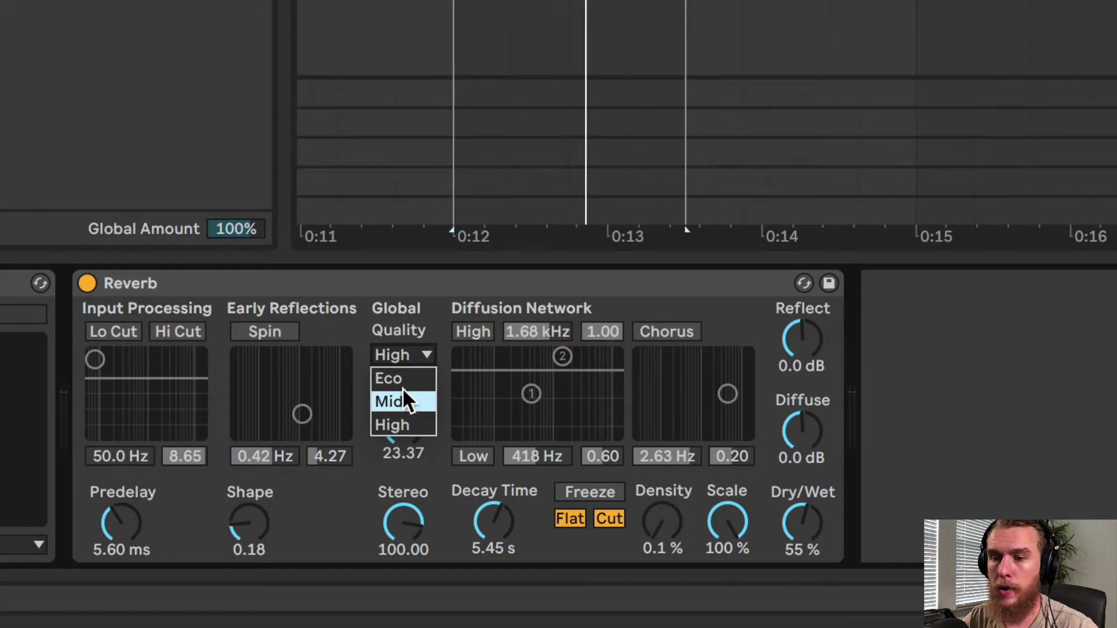
left_click(398, 378)
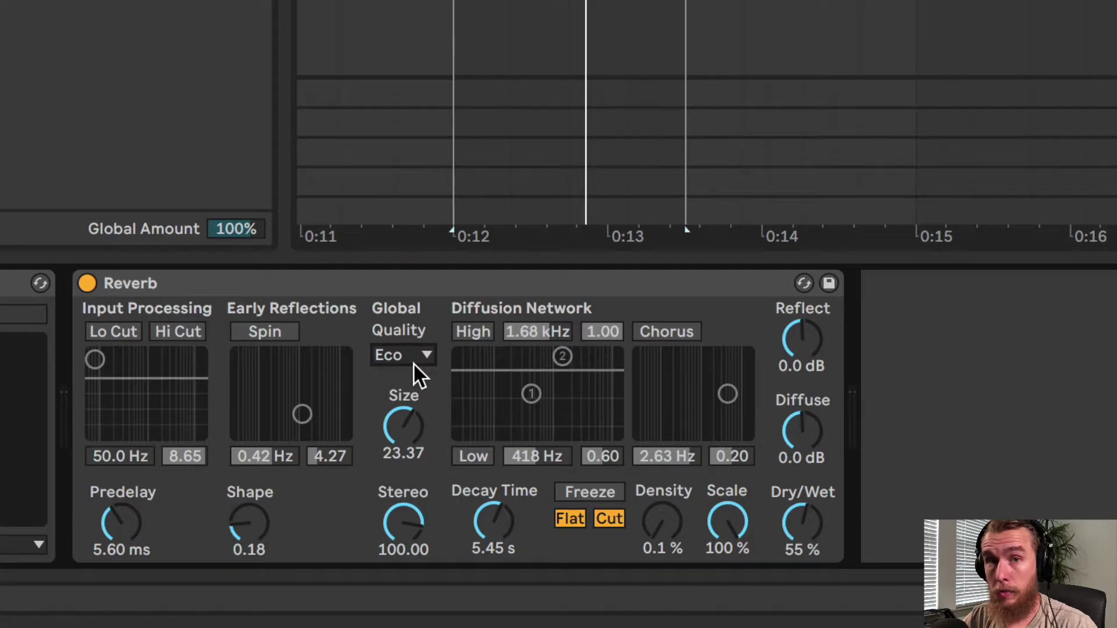
left_click(413, 362)
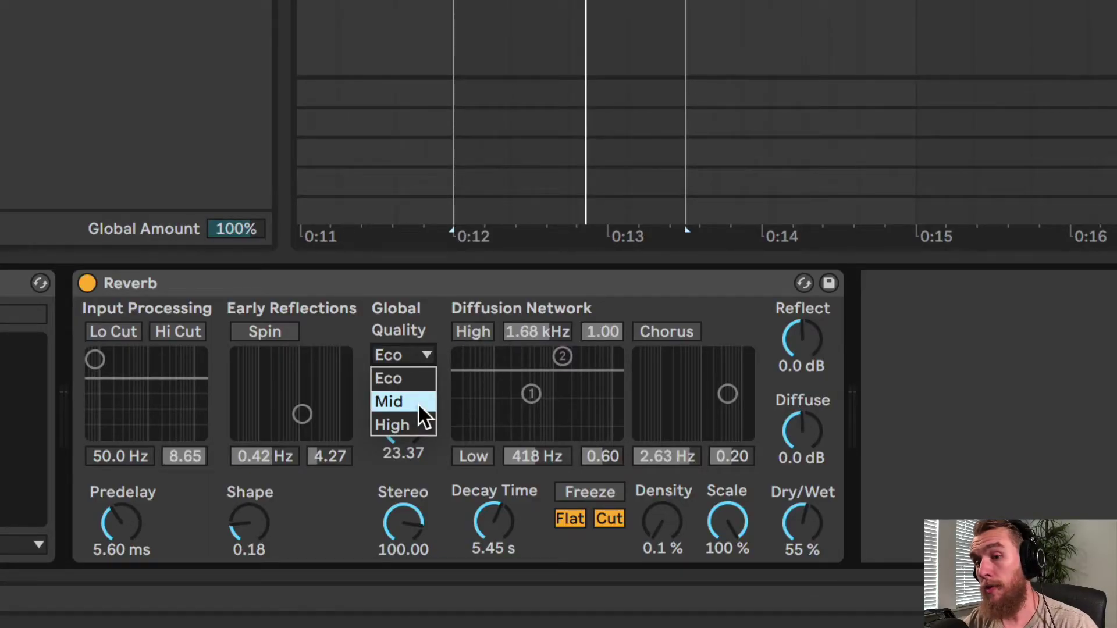
left_click(417, 350)
Step: Shrink the reverb to Size 0.36 with Decay Time 344 ms, and set Dry/Wet to 62 %
mouse_move(412, 444)
left_mouse_down()
mouse_move(411, 378)
mouse_move(412, 466)
left_mouse_up()
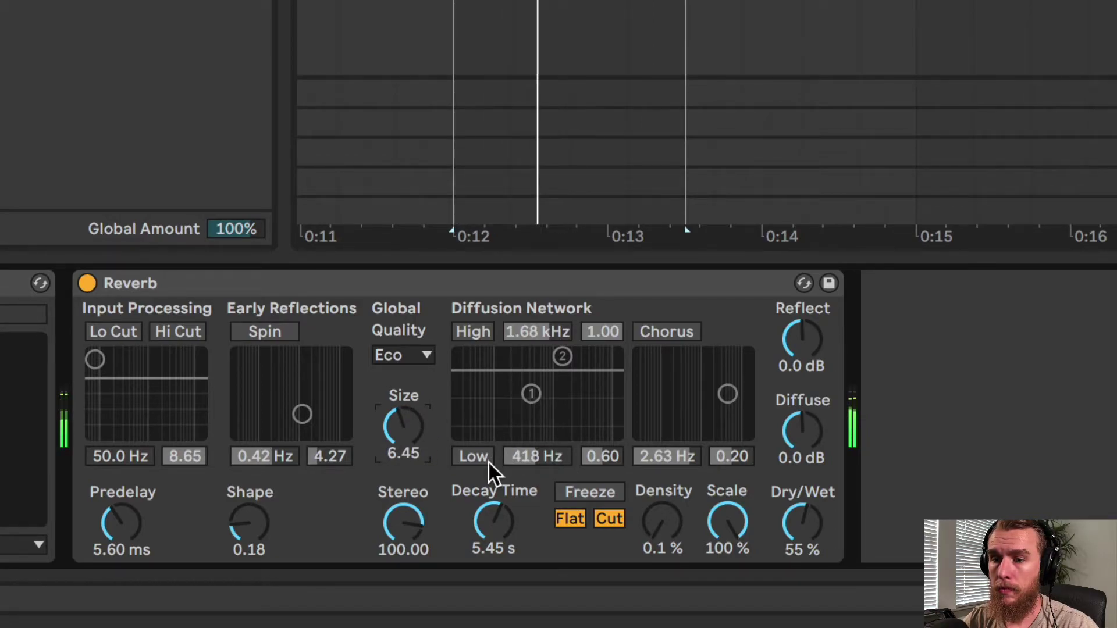
left_click_drag(392, 424, 393, 434)
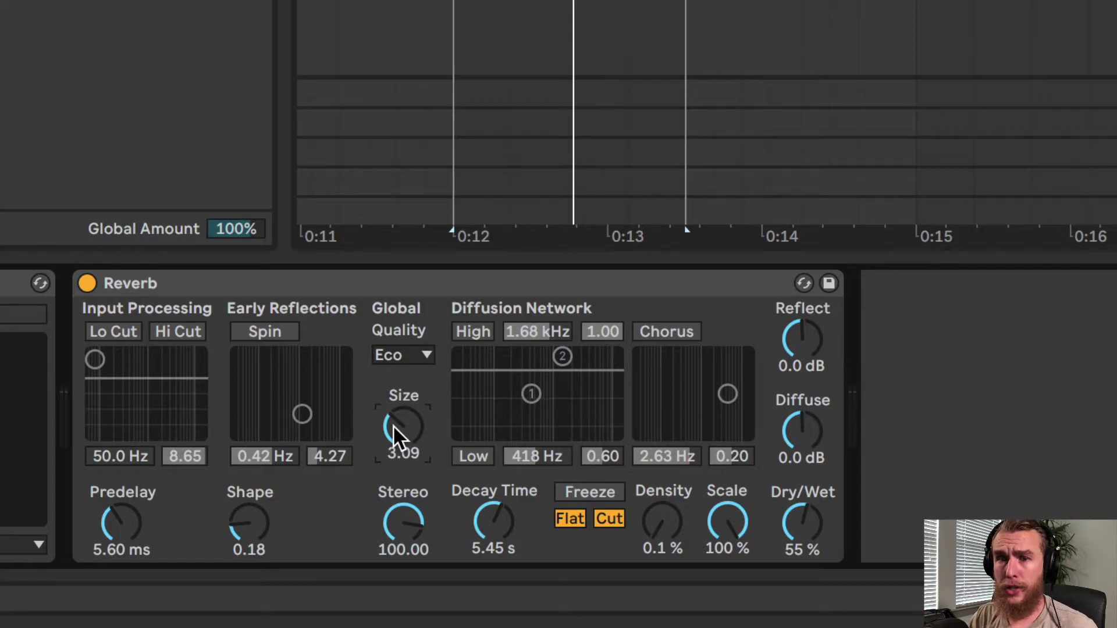
left_click_drag(393, 425, 393, 483)
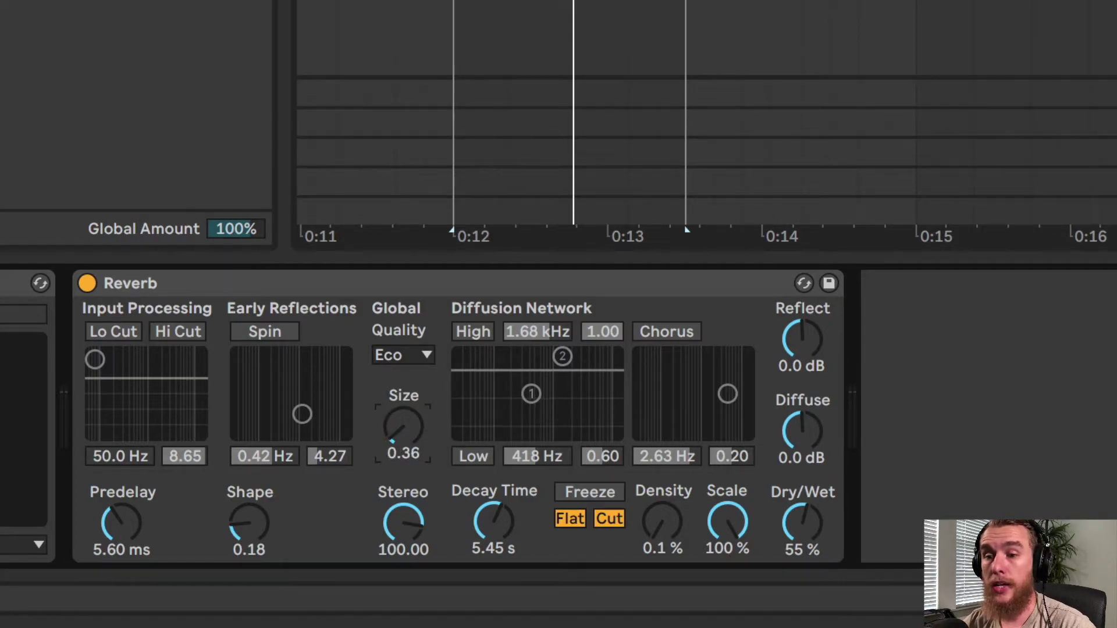
left_click_drag(489, 512, 488, 565)
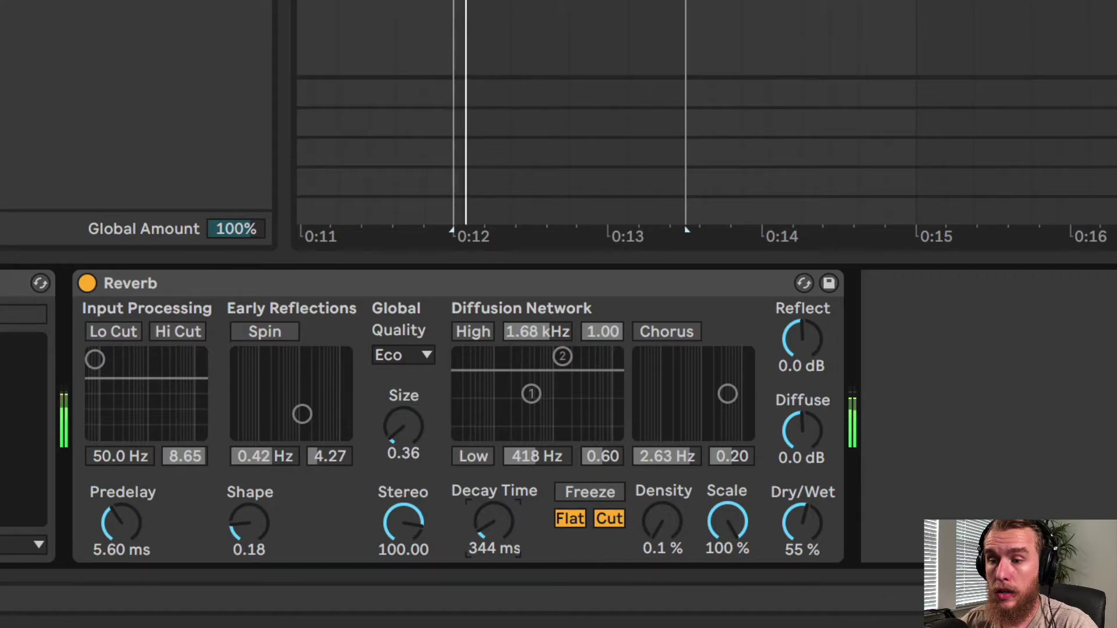
mouse_move(797, 529)
left_mouse_down()
mouse_move(798, 500)
mouse_move(792, 529)
left_mouse_up()
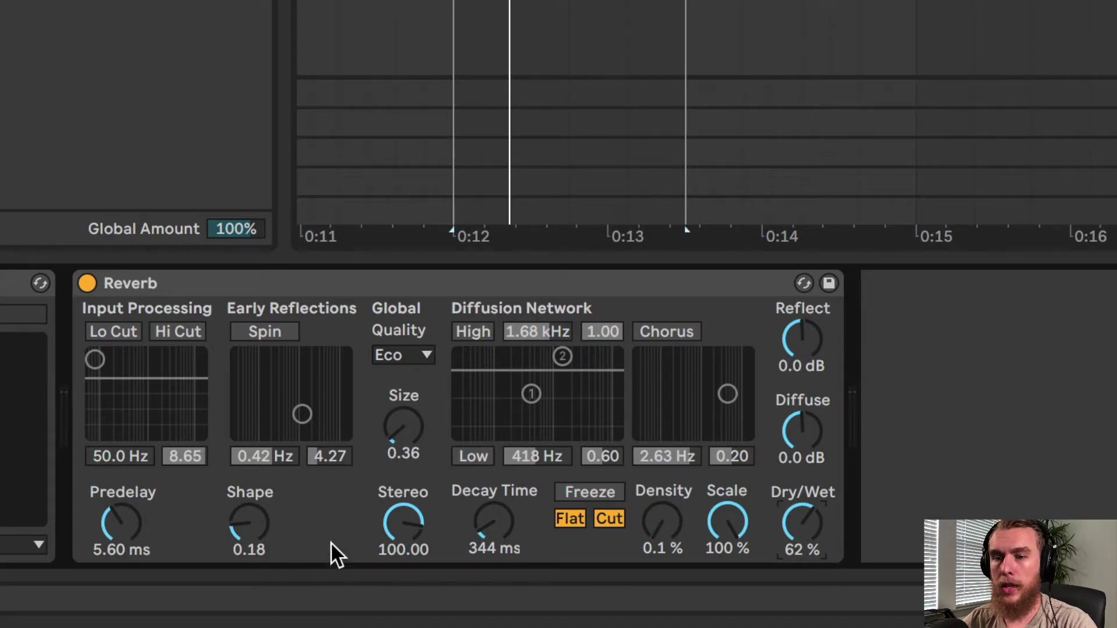
Step: Compare the small-room reverb with the bypassed signal during playback, leaving the device enabled
key("space")
left_click(86, 282)
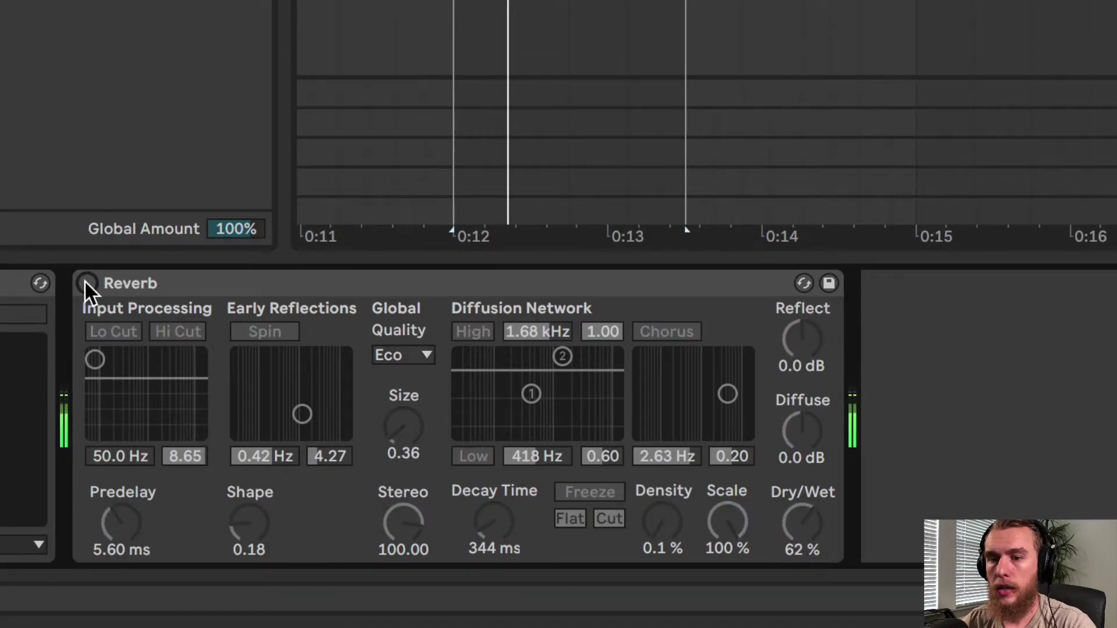
left_click(86, 283)
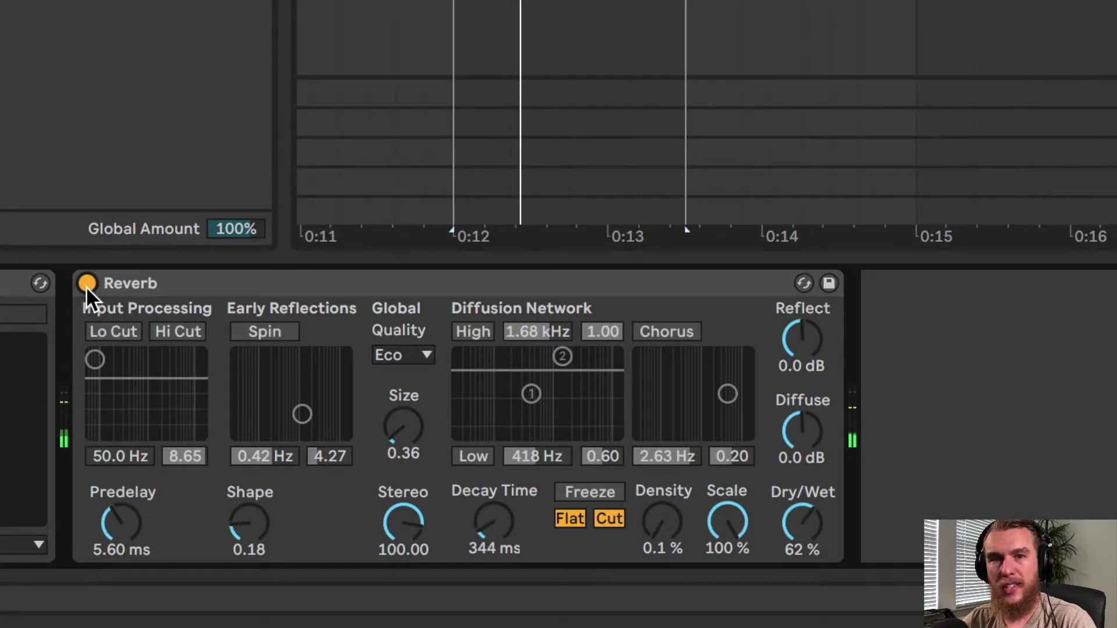
Step: Enlarge the reverb to Size 500.00 with Decay Time 1.47 s, quality High and Density 78 %
left_click_drag(407, 431, 411, 413)
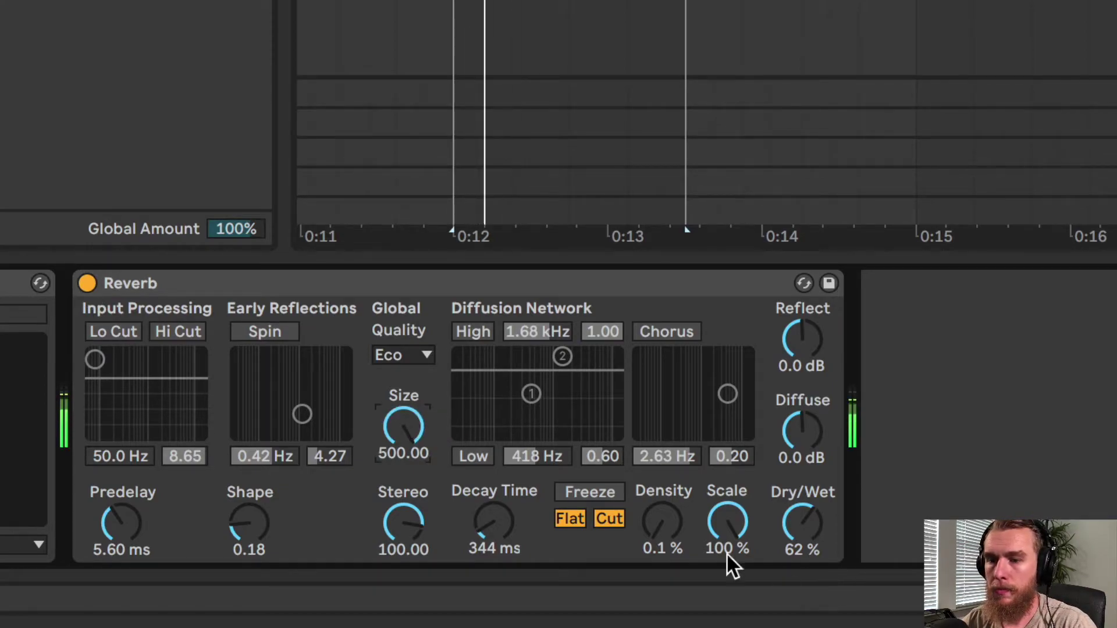
left_click_drag(490, 525, 490, 489)
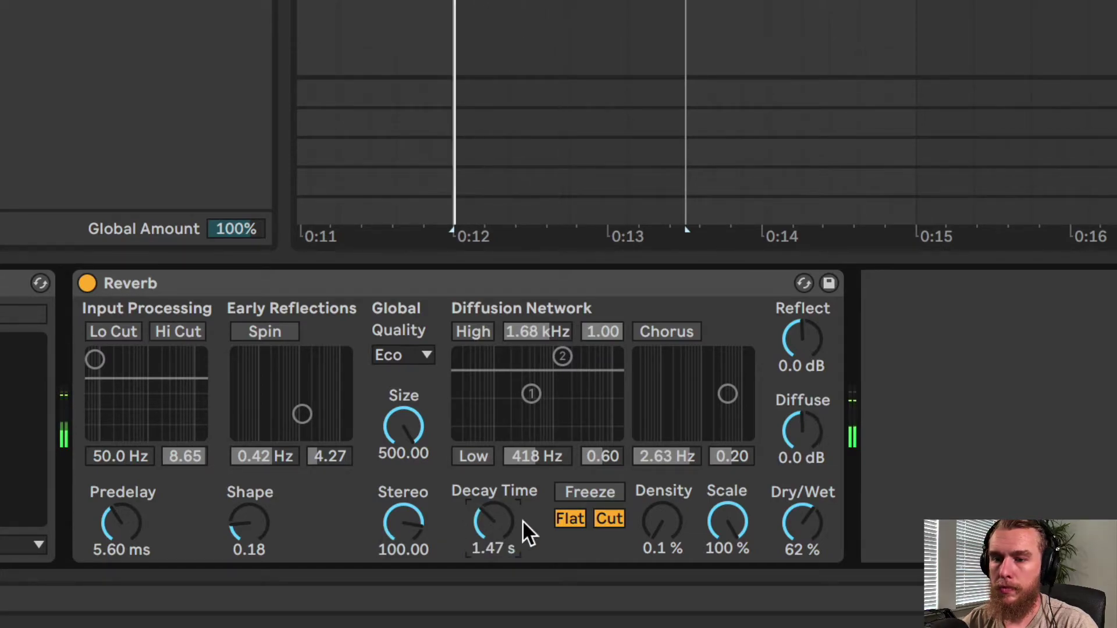
left_click(398, 349)
left_click(415, 424)
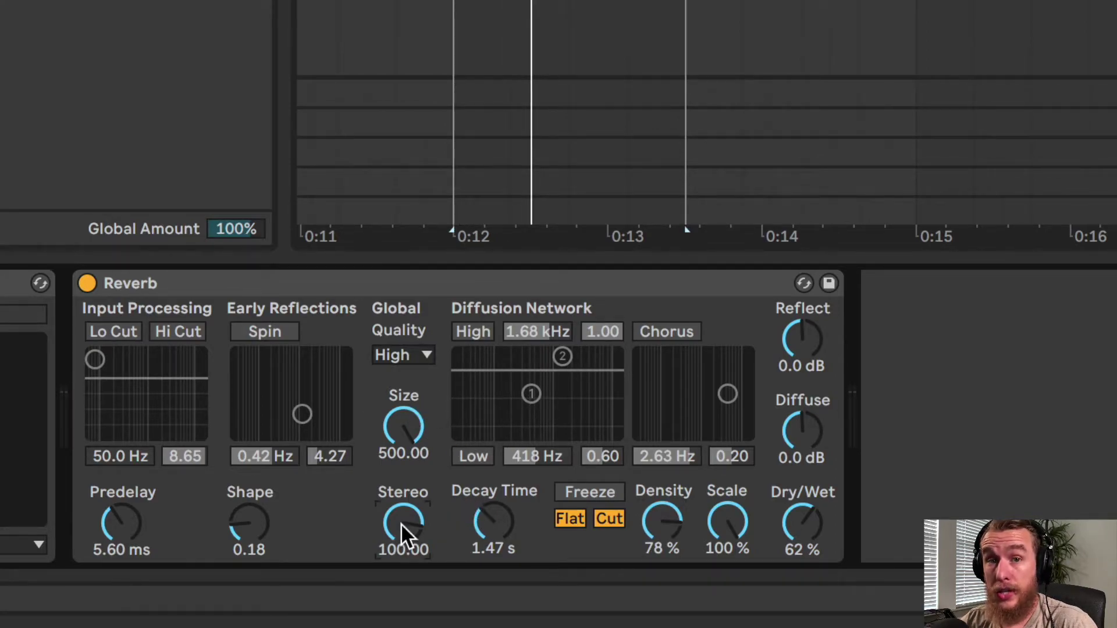
Step: Compare the reverb's Stereo width at 0.00 and 64.76, and set it back to 0.00
left_click_drag(400, 523, 401, 581)
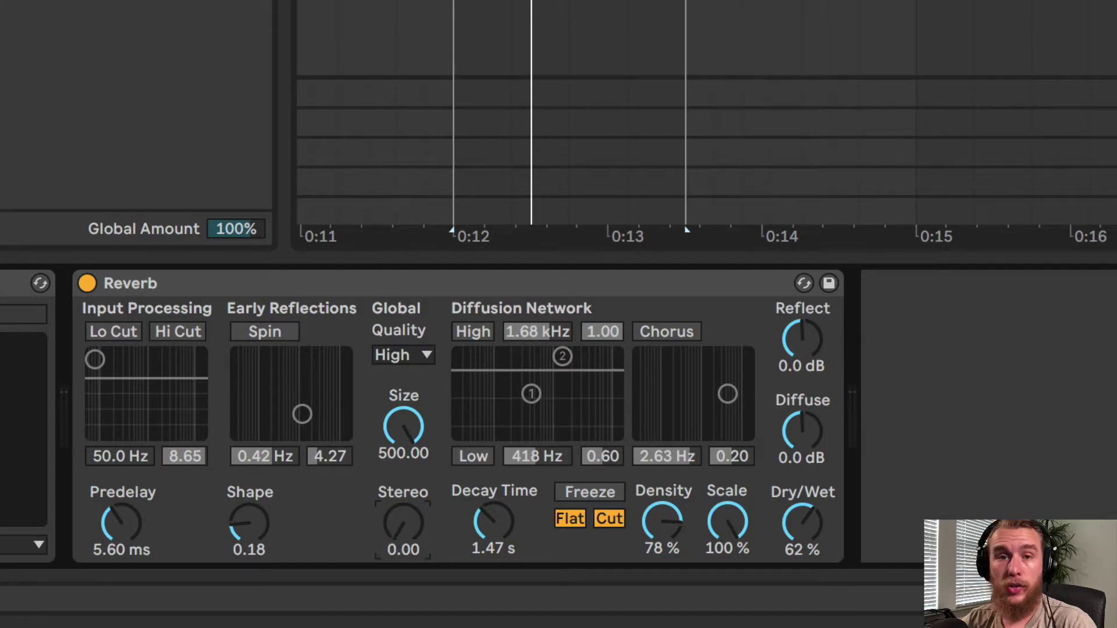
left_click_drag(407, 521, 406, 483)
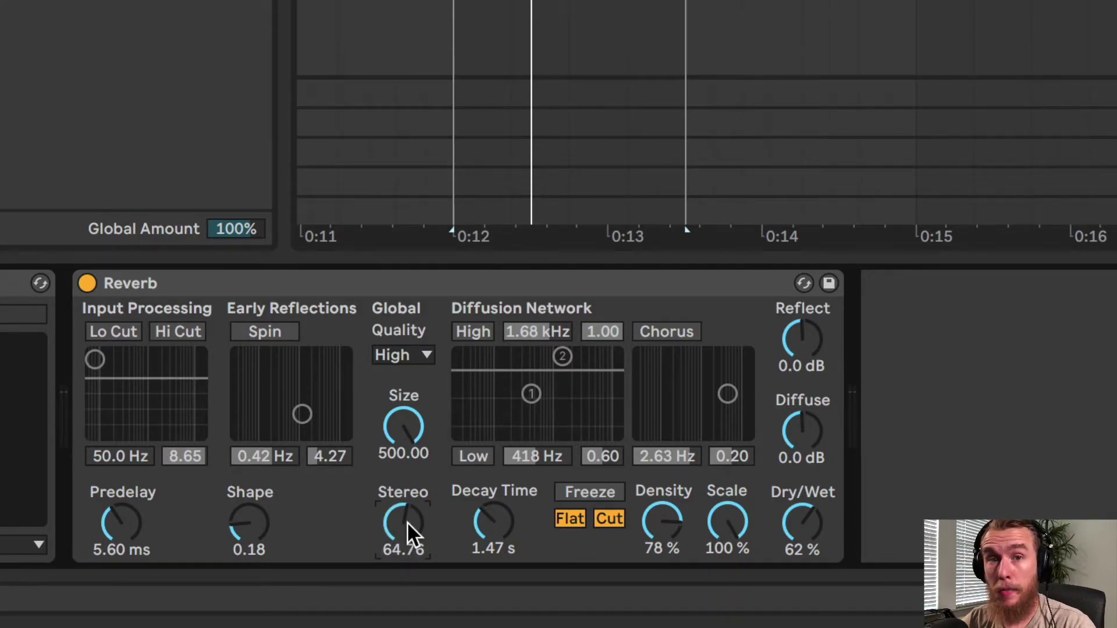
left_click_drag(407, 522, 407, 560)
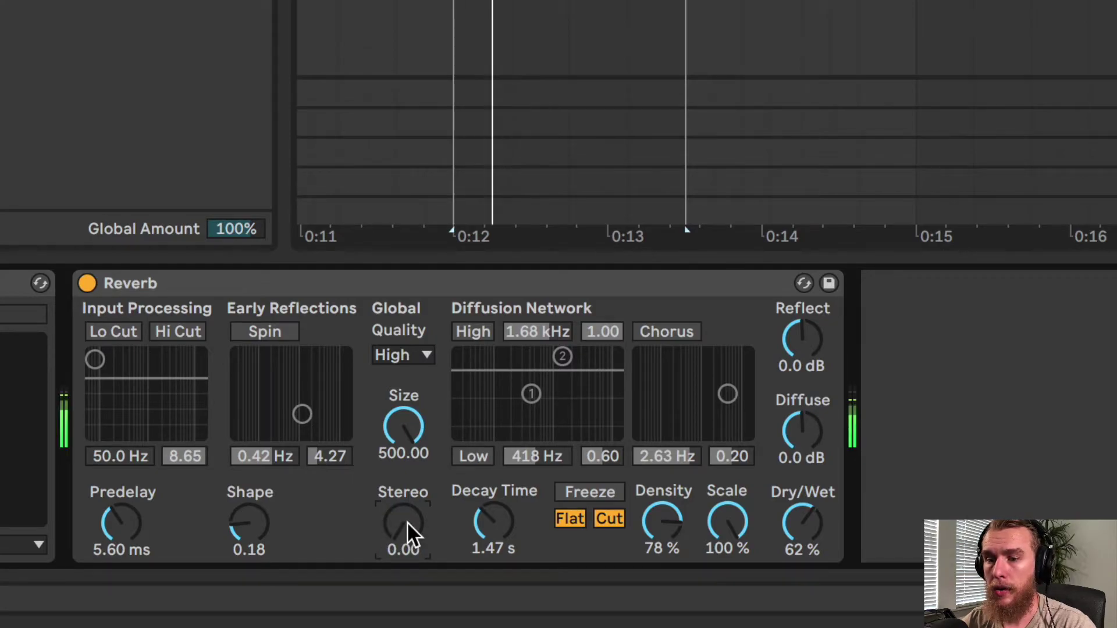
Step: Widen the reverb's Stereo to 120.00, then try a 4.98 s Decay Time before shortening it to 1.22 s
left_click_drag(407, 521, 407, 449)
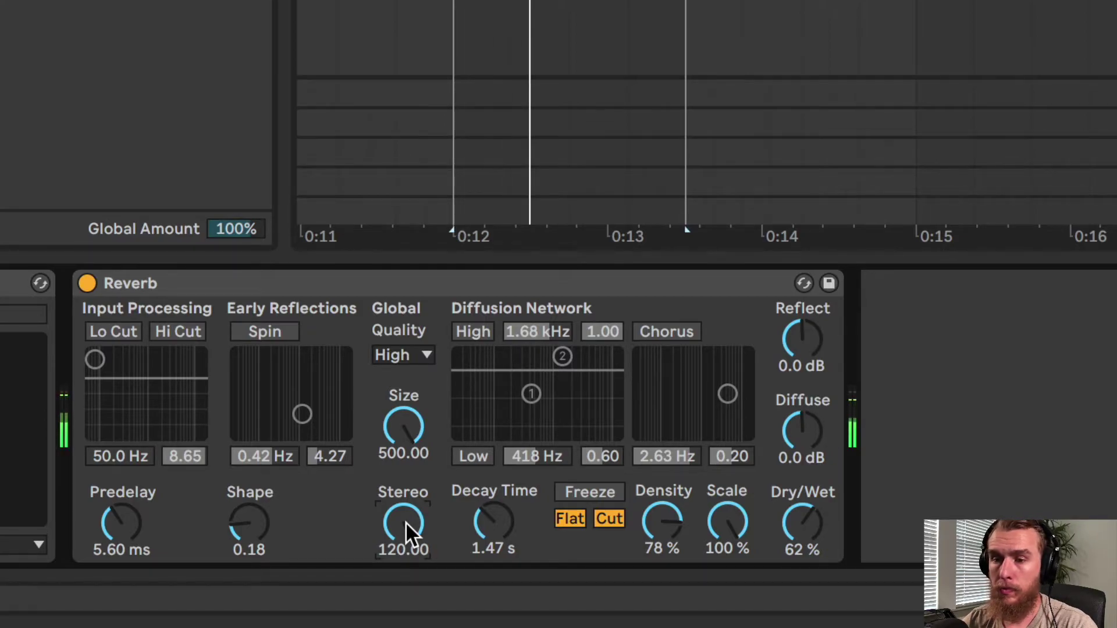
left_click_drag(491, 516, 491, 483)
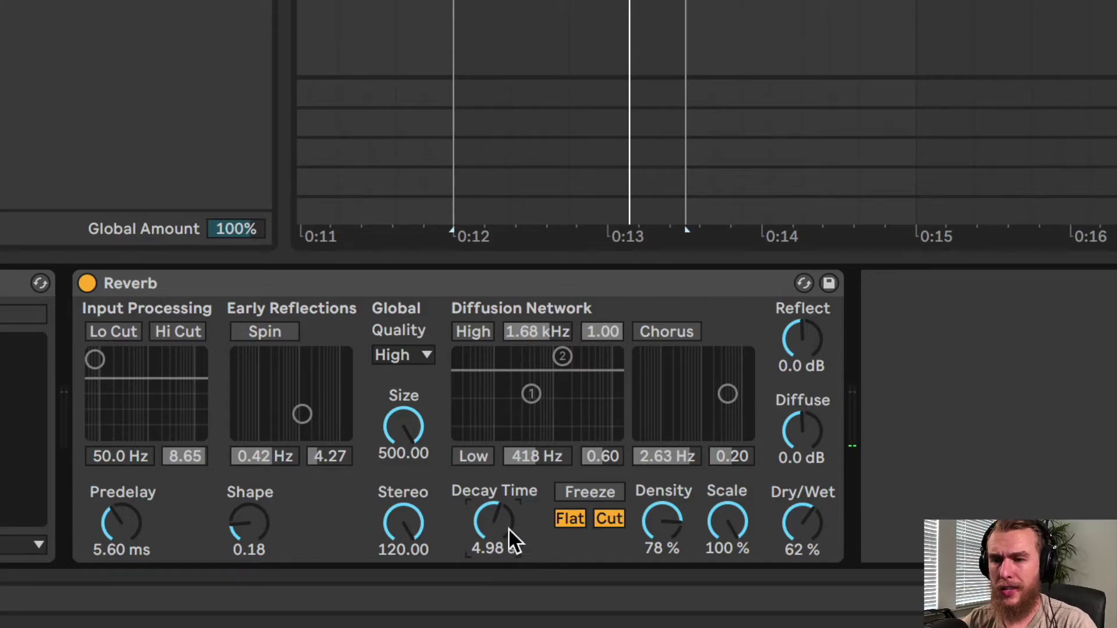
left_click_drag(480, 506, 480, 522)
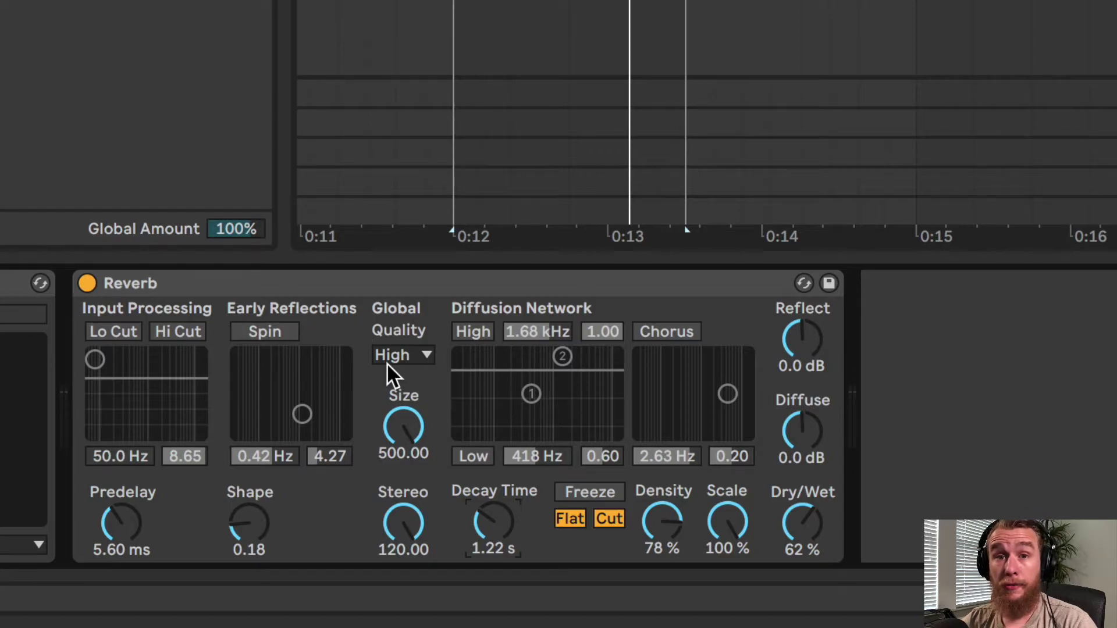
Step: Enable both Diffusion Network filters and shape them to 77.2 Hz at 0.93 for Low and 3.33 kHz at 0.87 for High
left_click(472, 455)
left_click(517, 389)
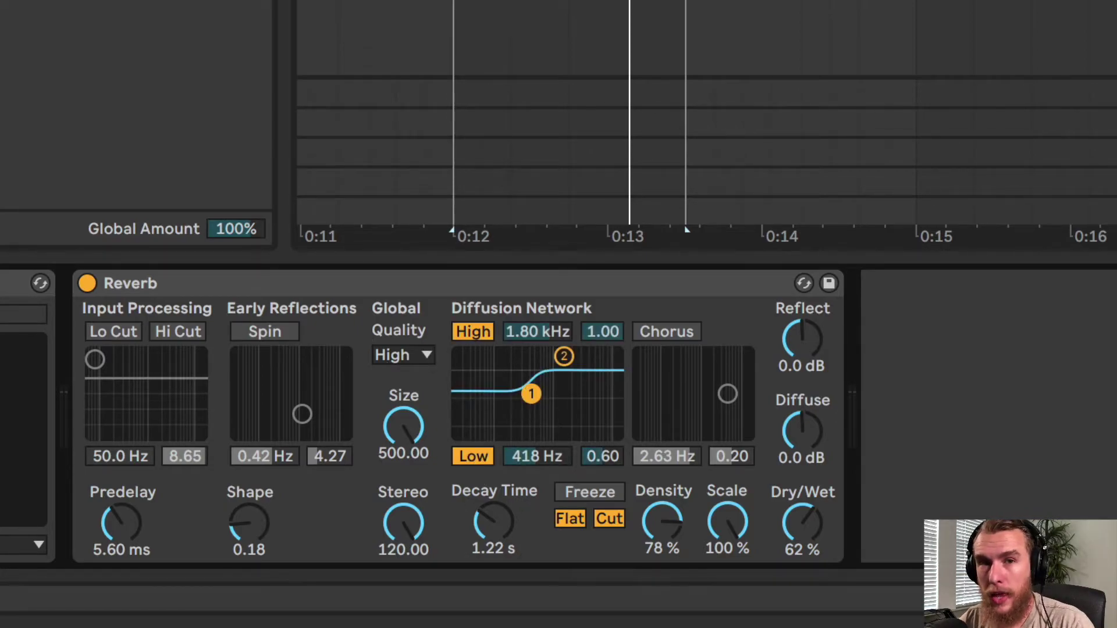
left_click_drag(529, 390, 529, 431)
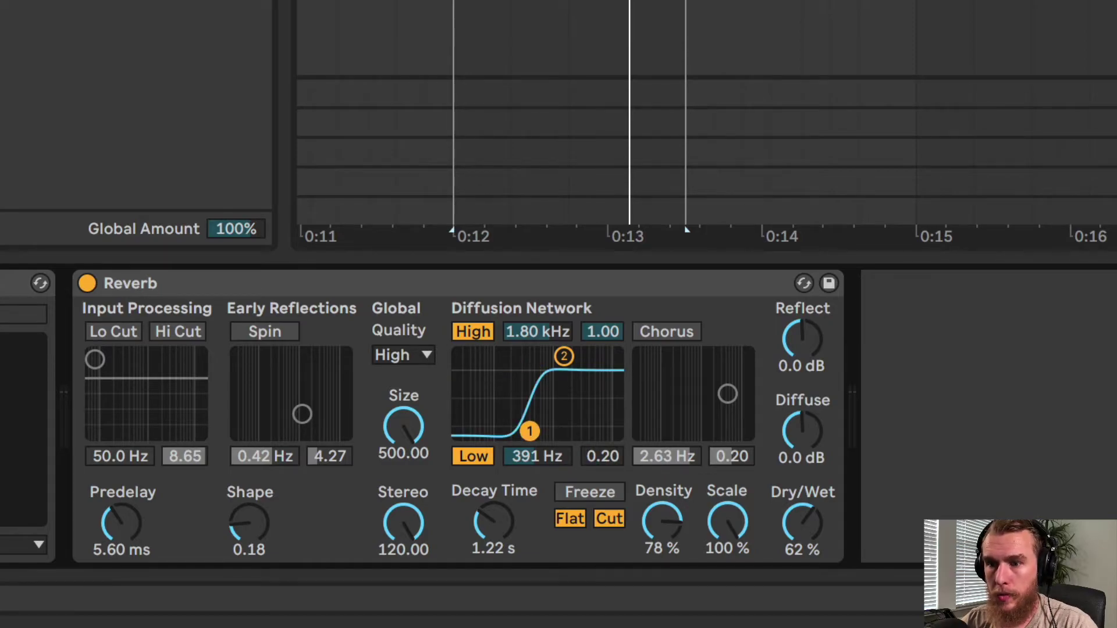
left_click_drag(564, 356, 597, 357)
left_click_drag(530, 431, 493, 362)
mouse_move(594, 358)
left_mouse_down()
mouse_move(590, 421)
mouse_move(489, 431)
mouse_move(536, 431)
mouse_move(578, 369)
left_mouse_up()
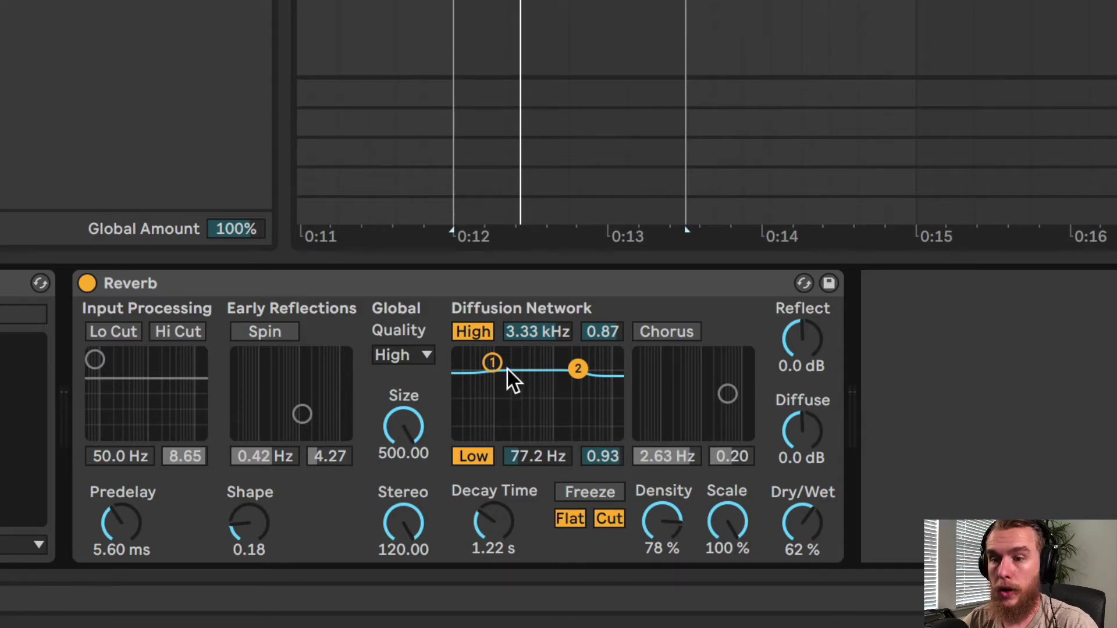
Step: Set Decay Time to 3.62 s and reshape the diffusion filters to Low 479 Hz at 0.85 and High 218 Hz at 0.23
left_click_drag(494, 358, 565, 426)
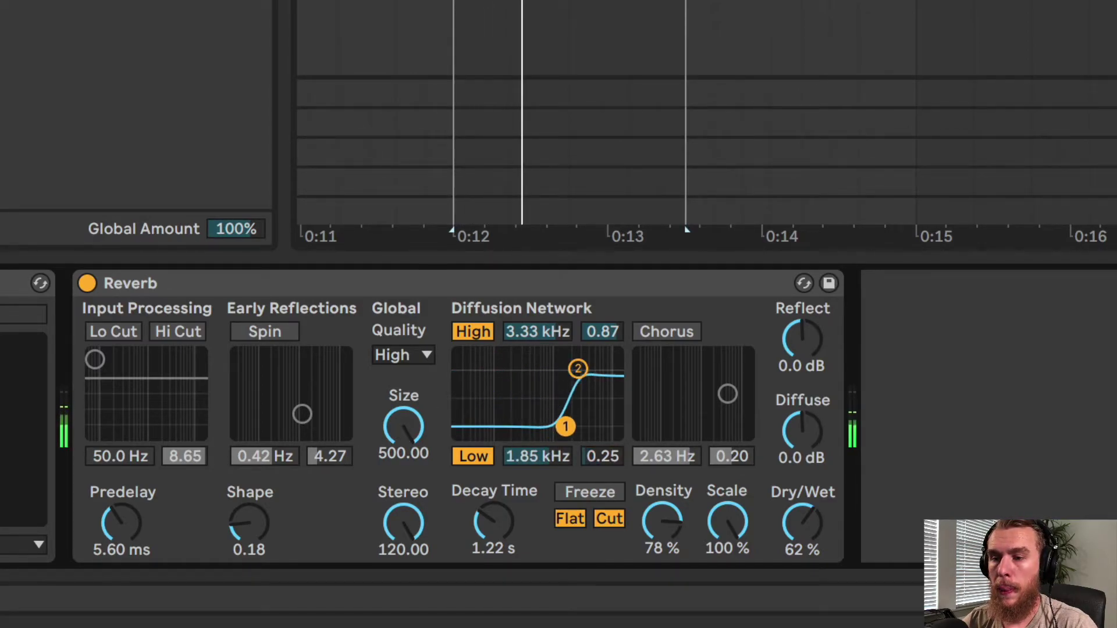
left_click_drag(495, 499, 495, 465)
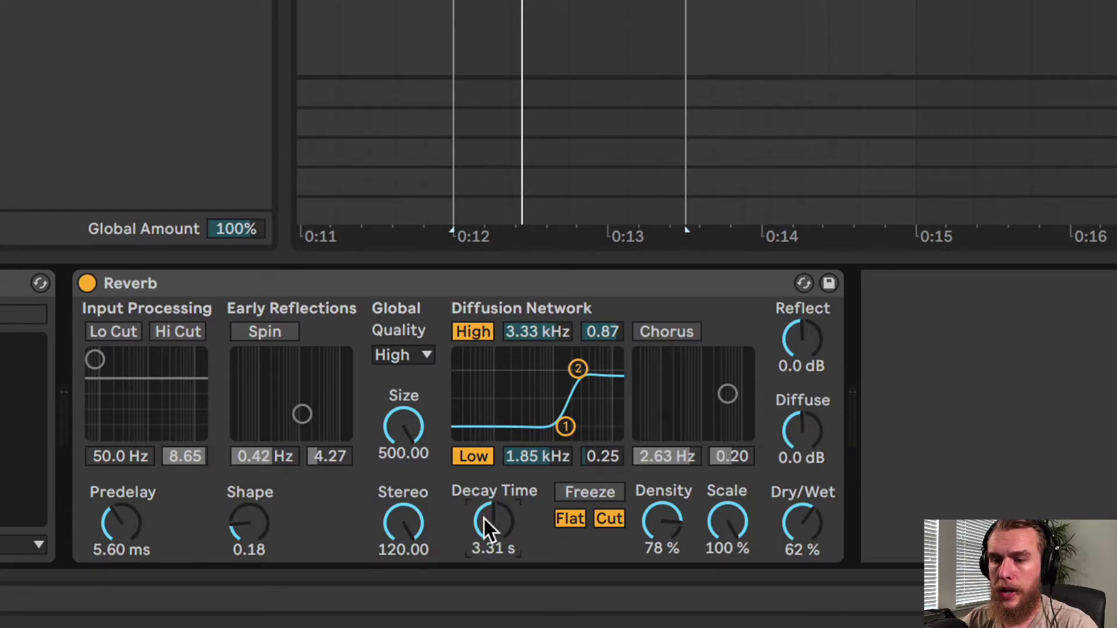
left_click_drag(566, 425, 533, 423)
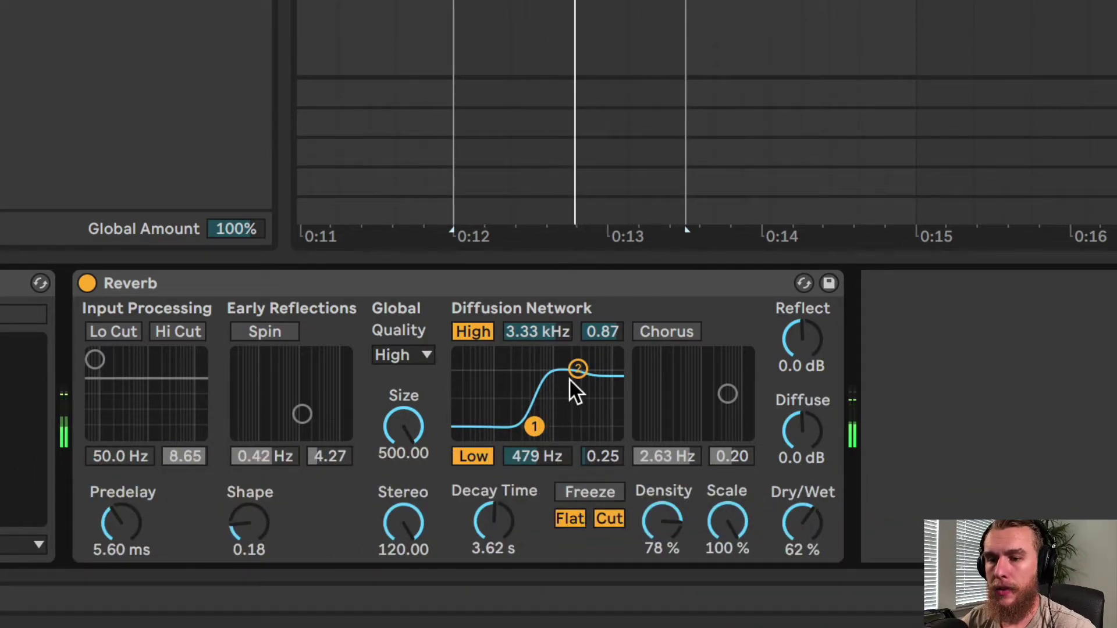
left_click_drag(532, 425, 533, 378)
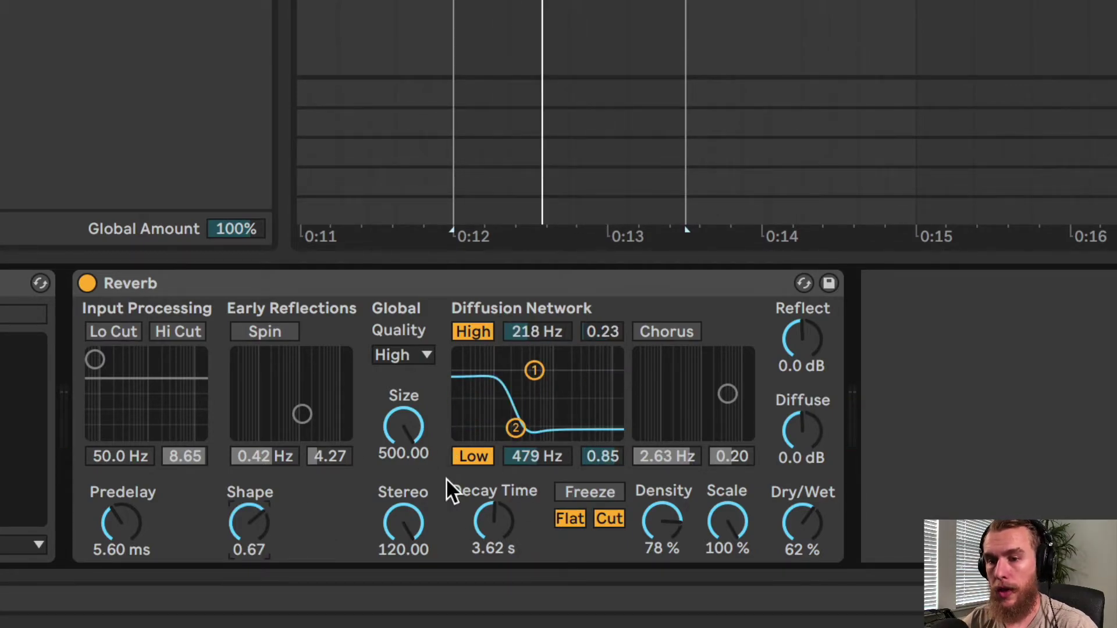
Step: Lower Shape to 0.22, then play the loop with the Low diffusion filter off and the High filter at 1.20 kHz and 0.20
left_click_drag(249, 522, 249, 582)
key("space")
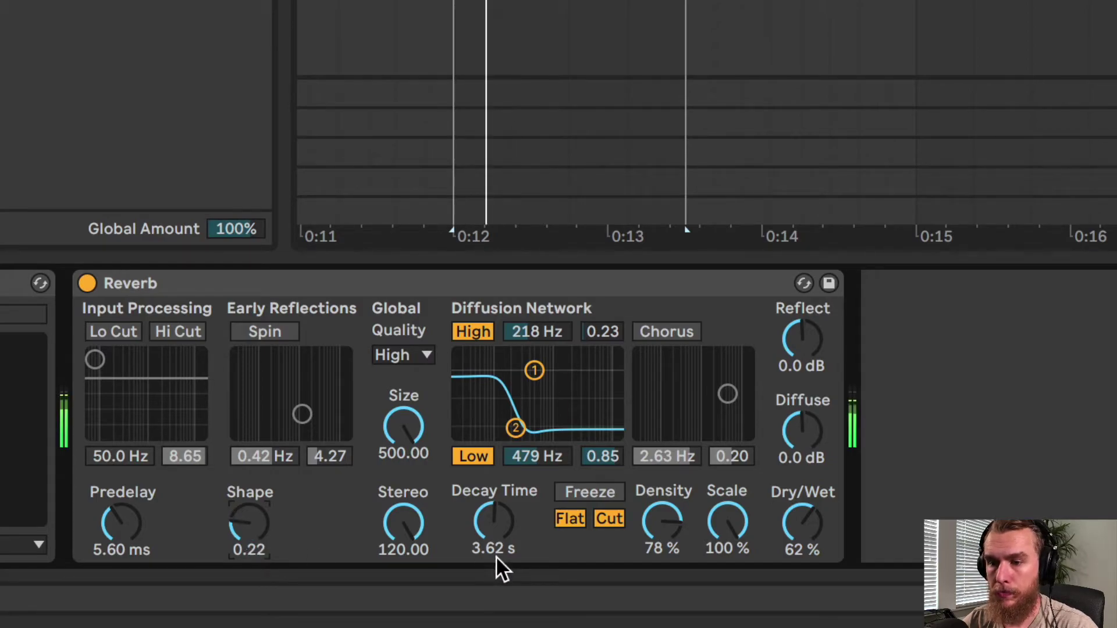
left_click(469, 455)
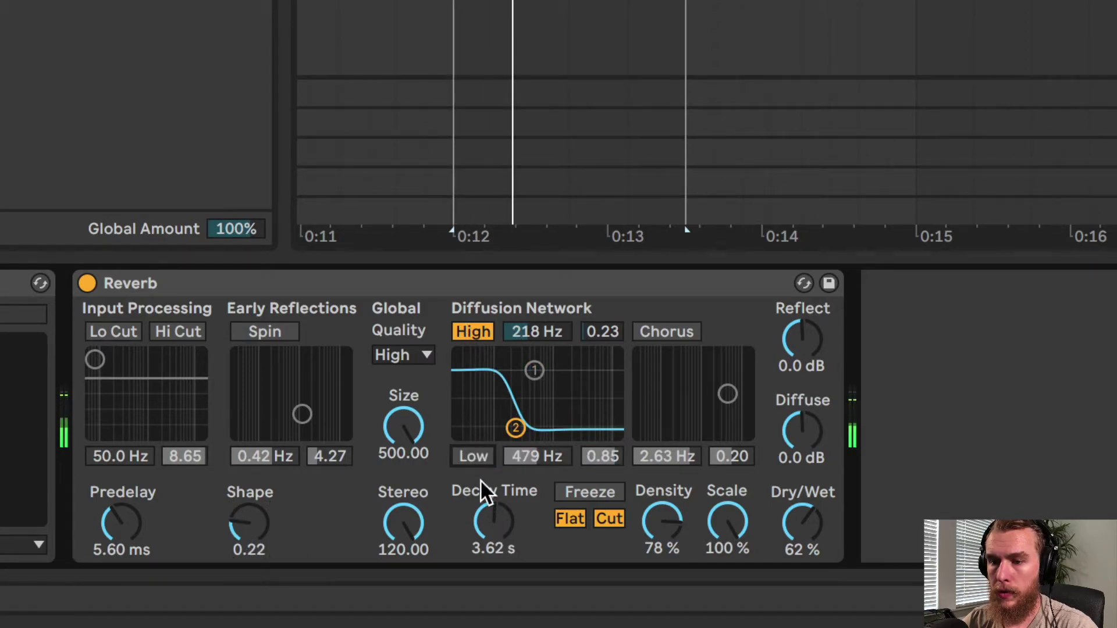
left_click_drag(515, 429, 566, 374)
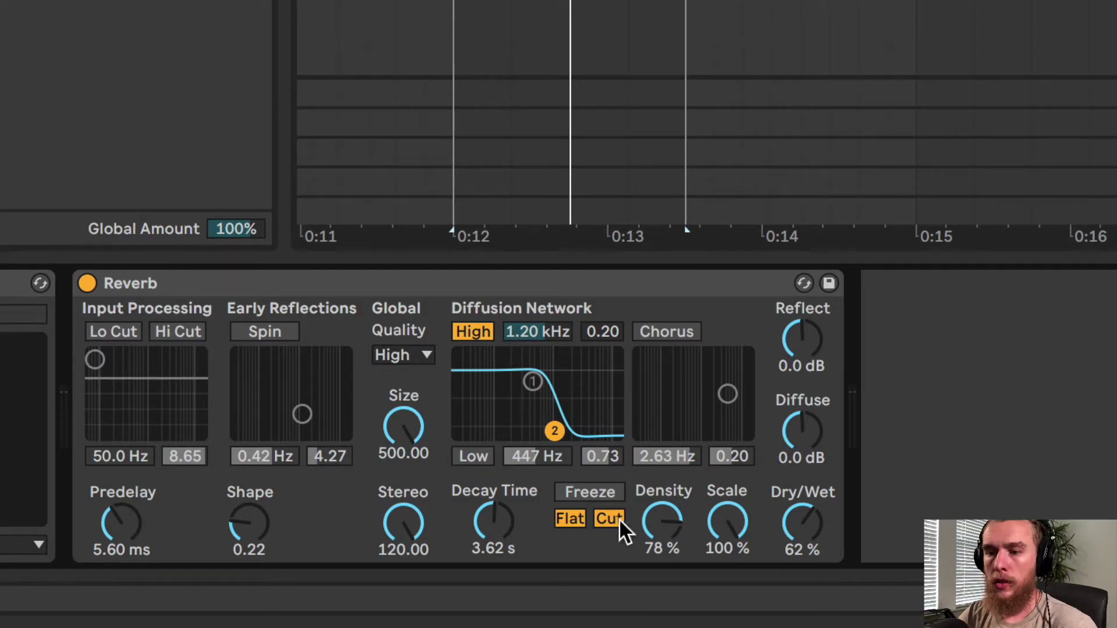
Step: Enable the diffusion Chorus, try it at 0.47 Hz with amount 4.00, and set it to 0.52 Hz with amount 0.70
left_click(667, 332)
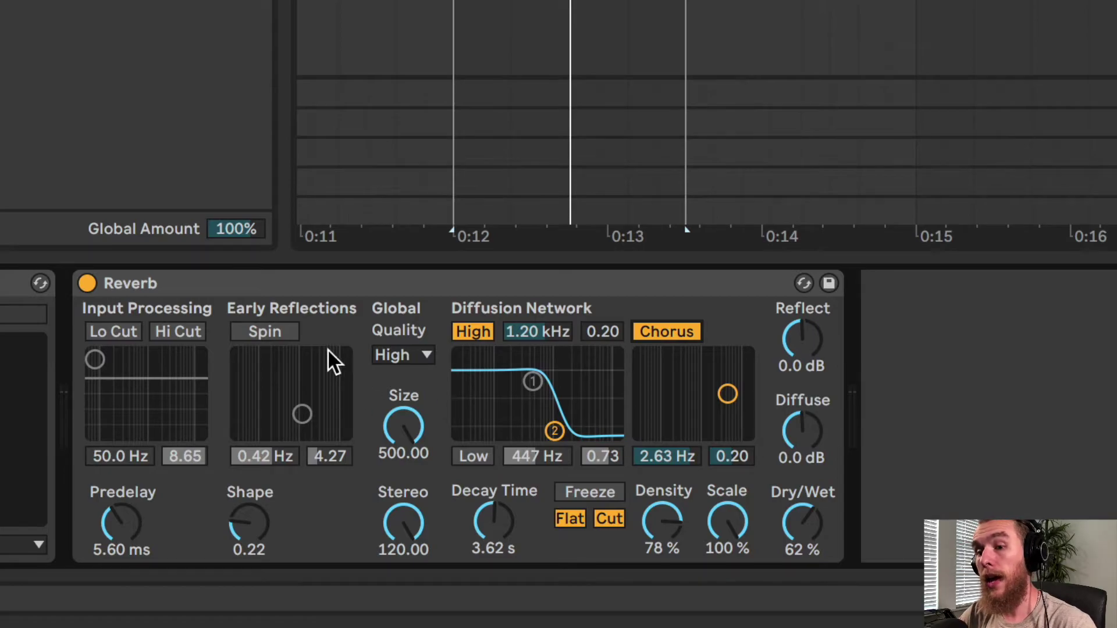
left_click_drag(728, 394, 701, 356)
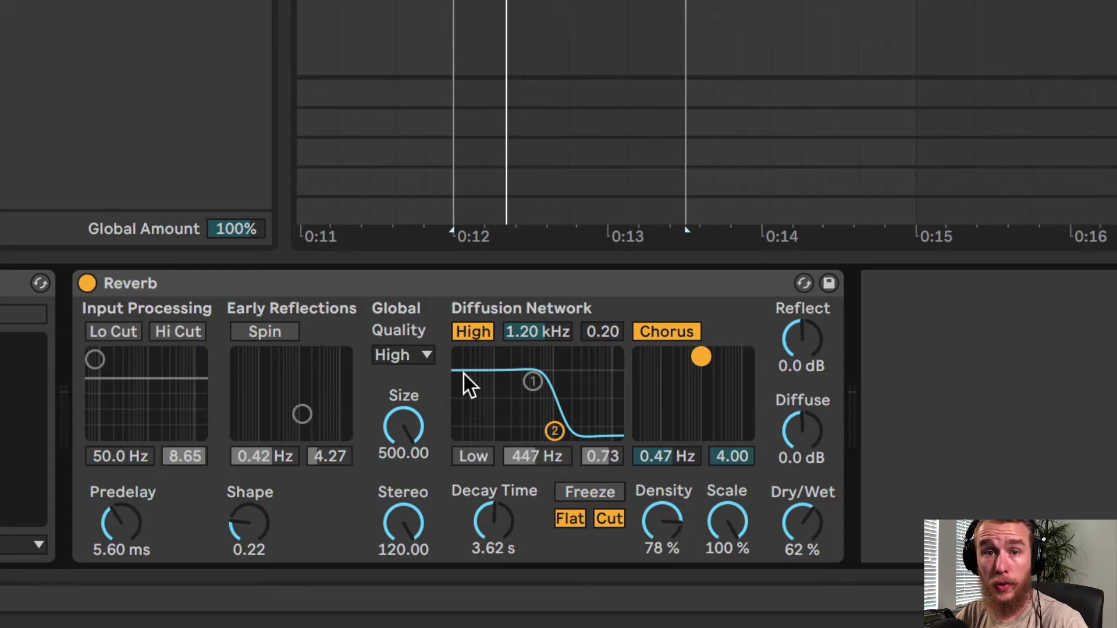
left_click_drag(702, 356, 702, 378)
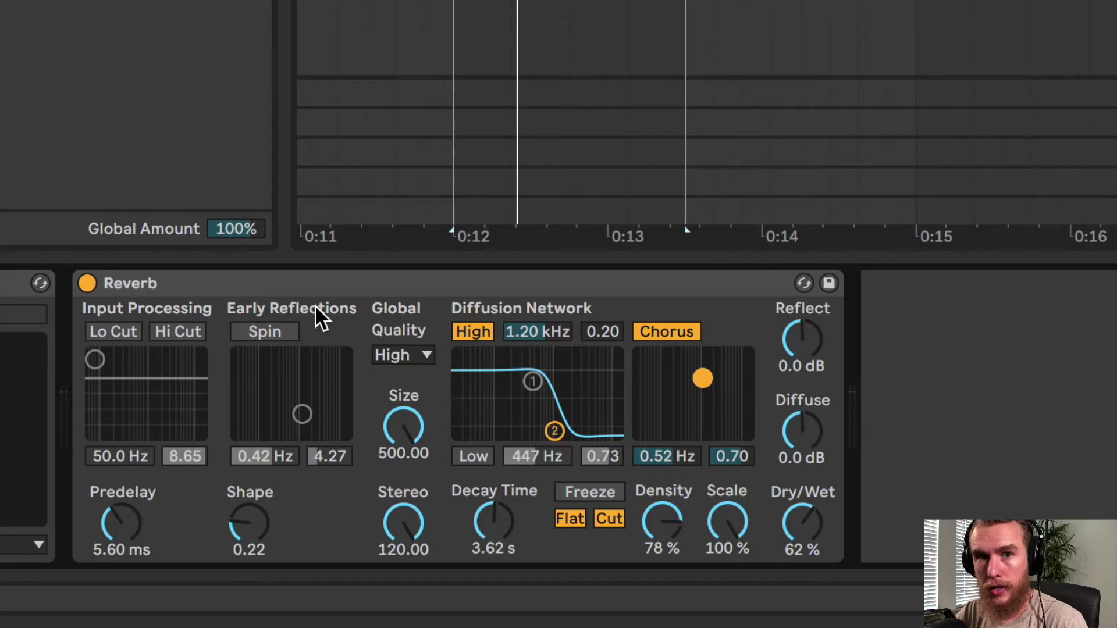
Step: During playback, set the High diffusion filter to 2.07 kHz at 0.80 and enable Chorus at 1.94 Hz with amount 1.30
key("space")
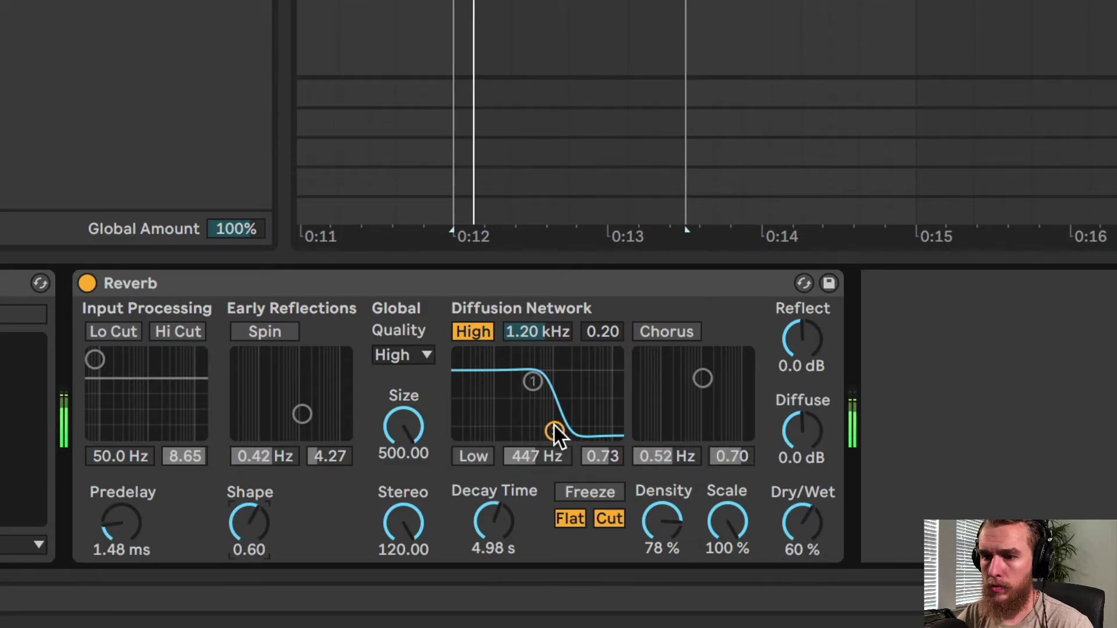
left_click_drag(555, 429, 568, 375)
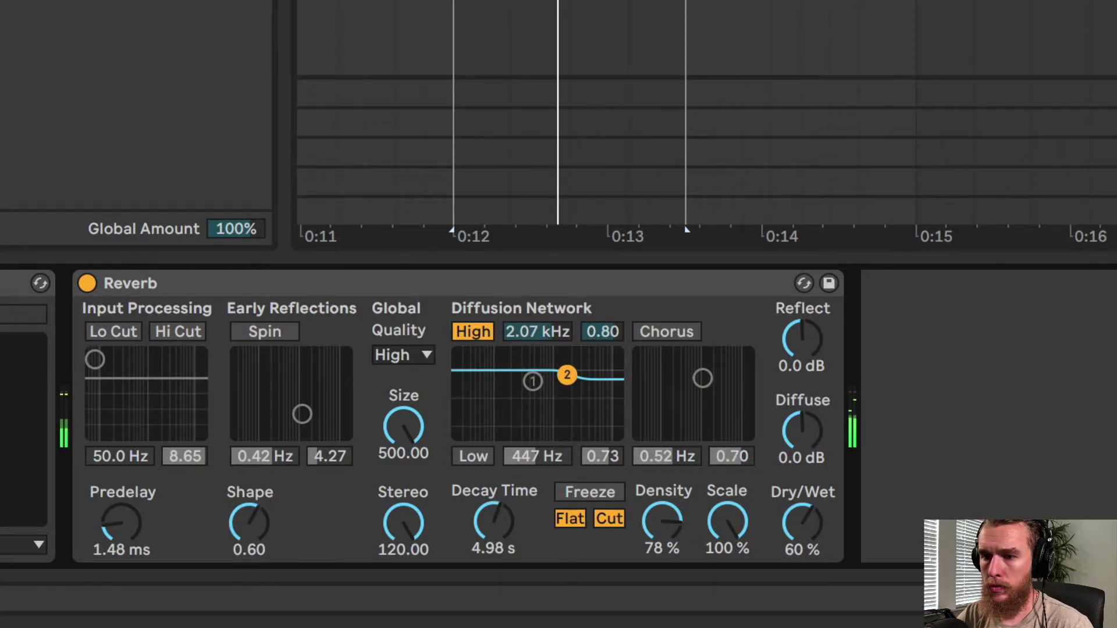
left_click(682, 331)
left_click_drag(702, 379, 723, 371)
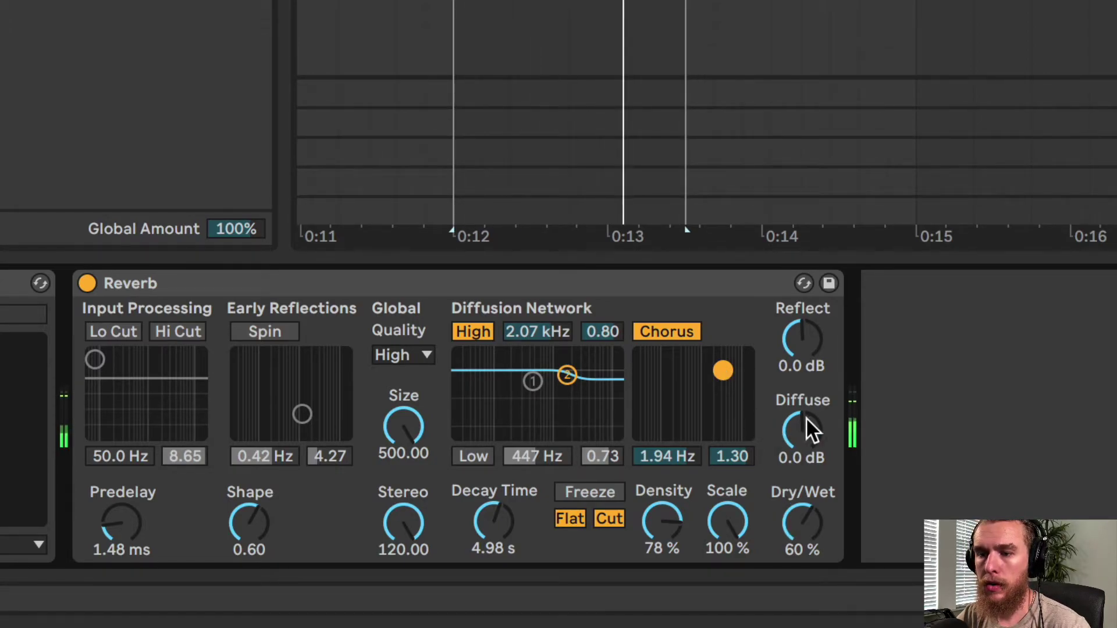
Step: Turn off Chorus and audition the early reflections' Spin at 0.92 Hz with amount 6.47, leaving Spin disabled
left_click(643, 333)
left_click(281, 331)
left_click_drag(303, 414, 330, 405)
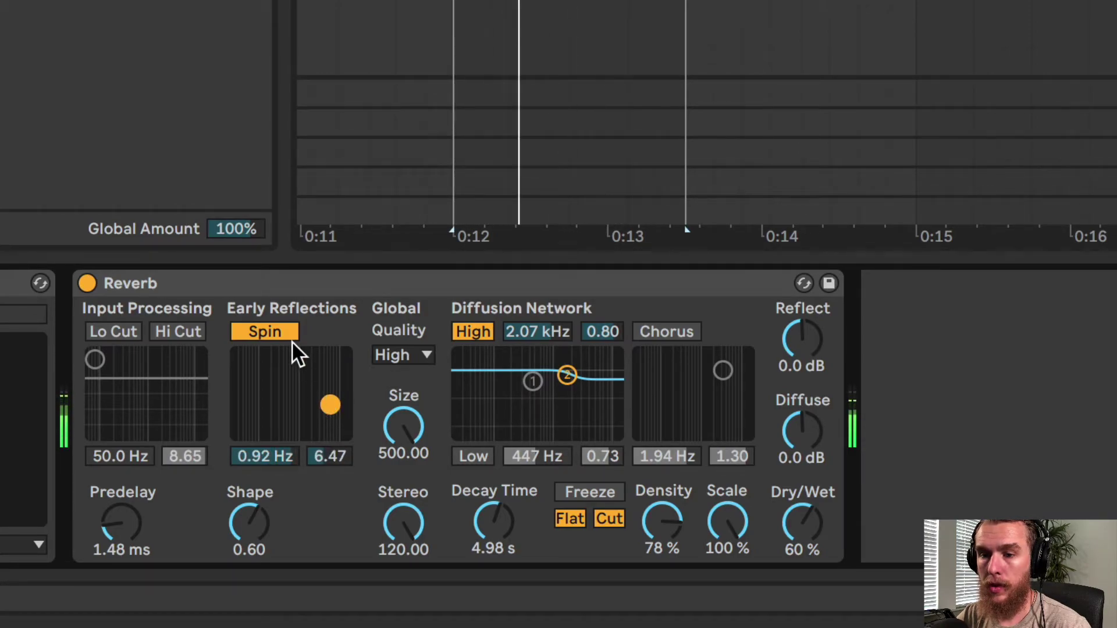
left_click(271, 323)
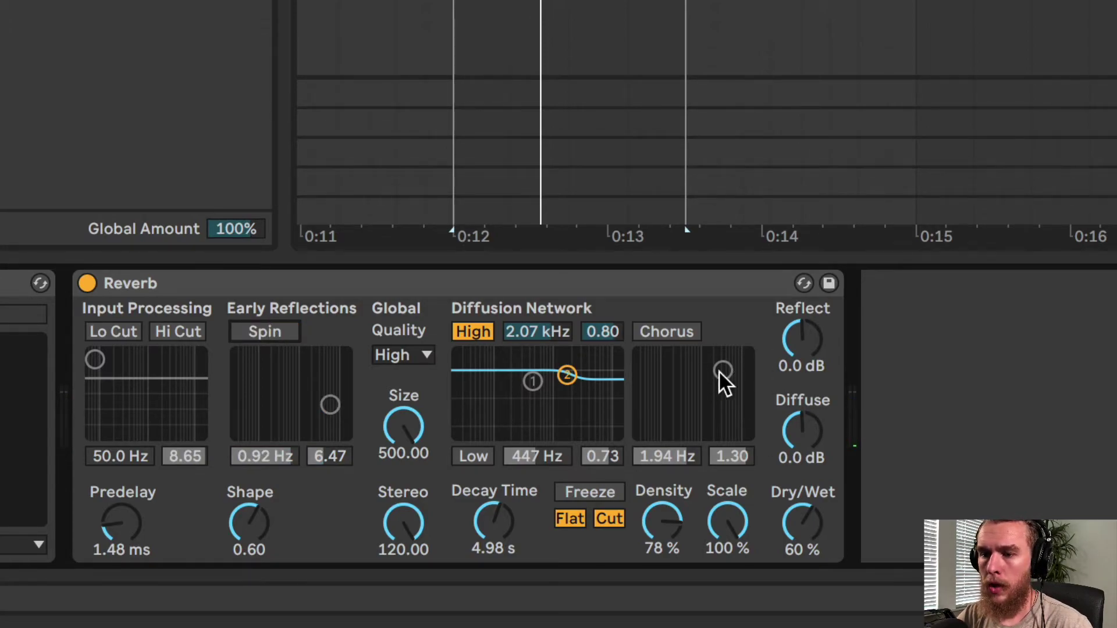
Step: Raise the Reflect level to 6.0 dB to hear the early reflections, and reset it to 0.0 dB
mouse_move(793, 344)
left_mouse_down()
mouse_move(794, 318)
mouse_move(794, 344)
left_mouse_up()
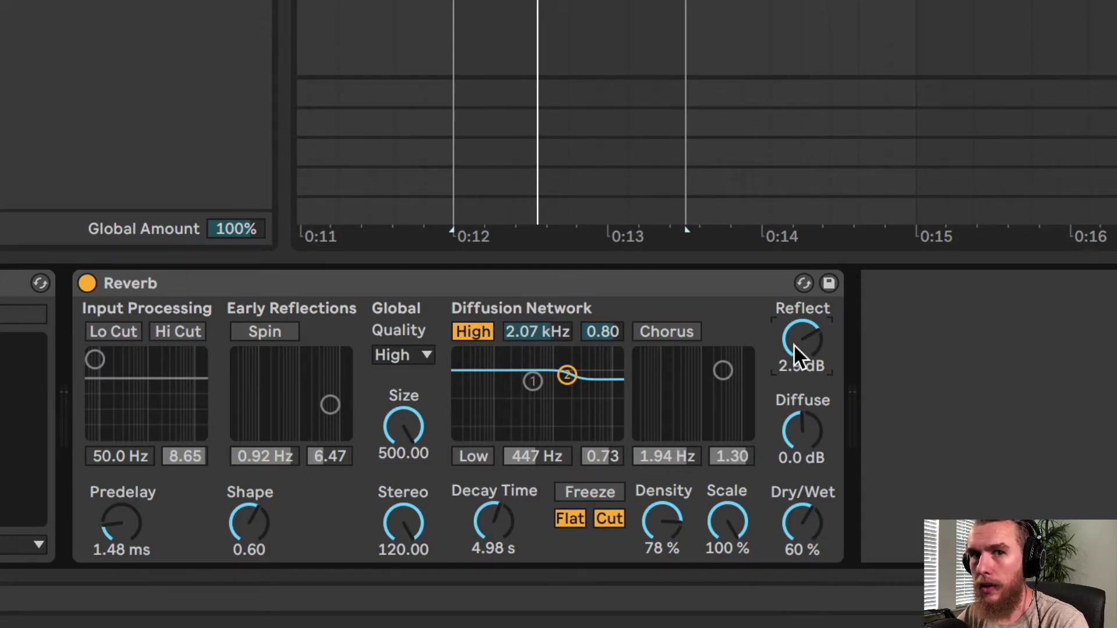
left_click_drag(793, 343, 794, 311)
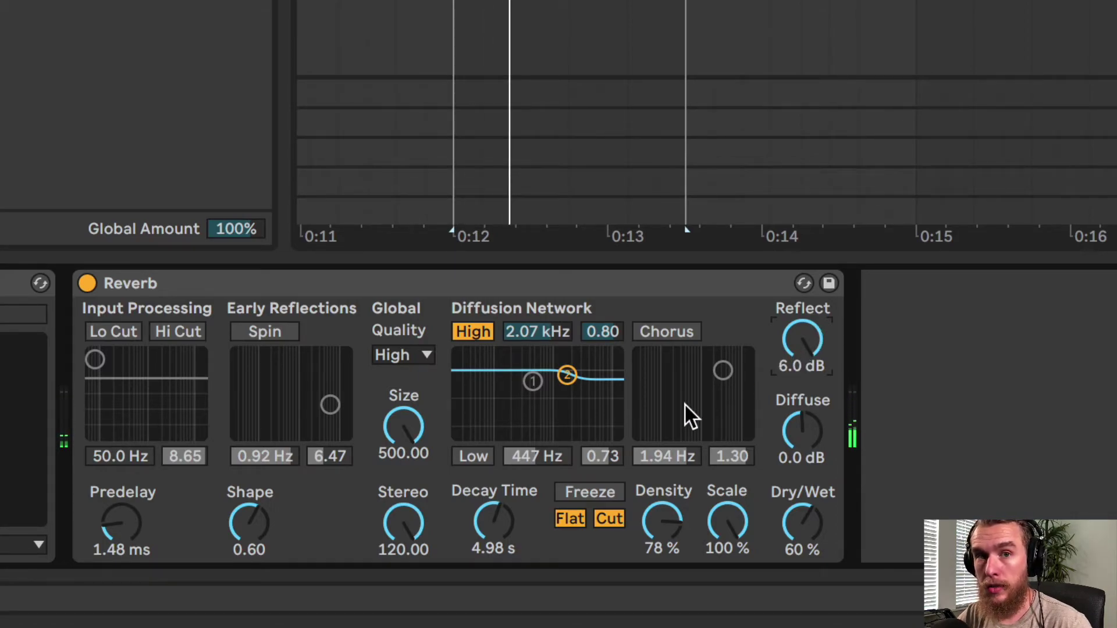
key("Delete")
Step: Audition the Diffuse level at 4.7 dB, shorten Predelay to 0.50 ms, and bring Diffuse down to 0.1 dB
left_click_drag(805, 433, 805, 408)
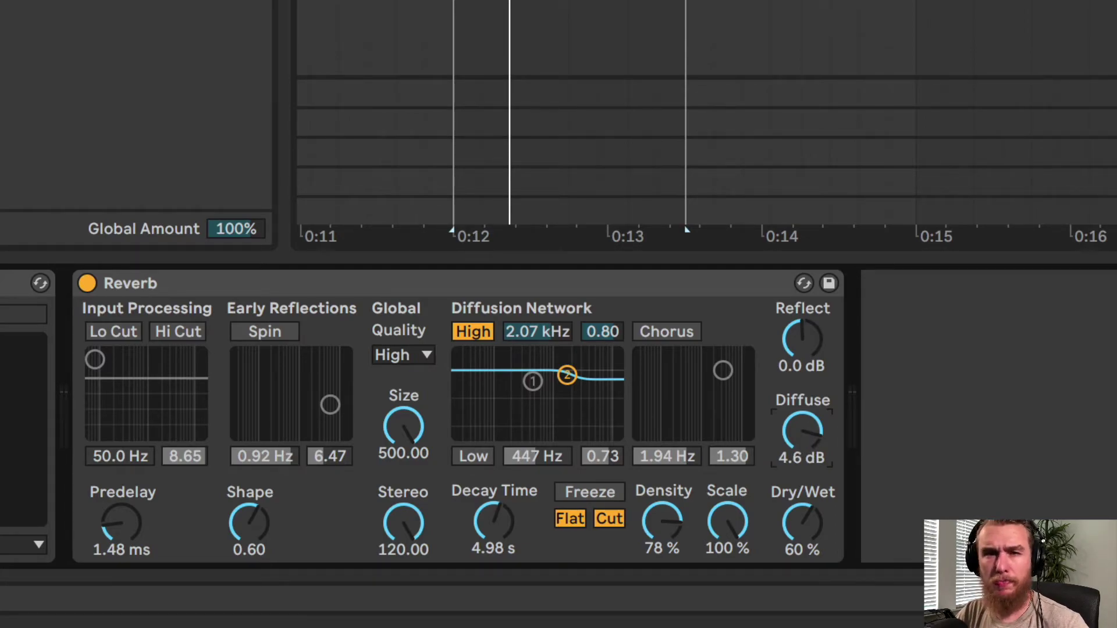
left_click_drag(805, 433, 805, 431)
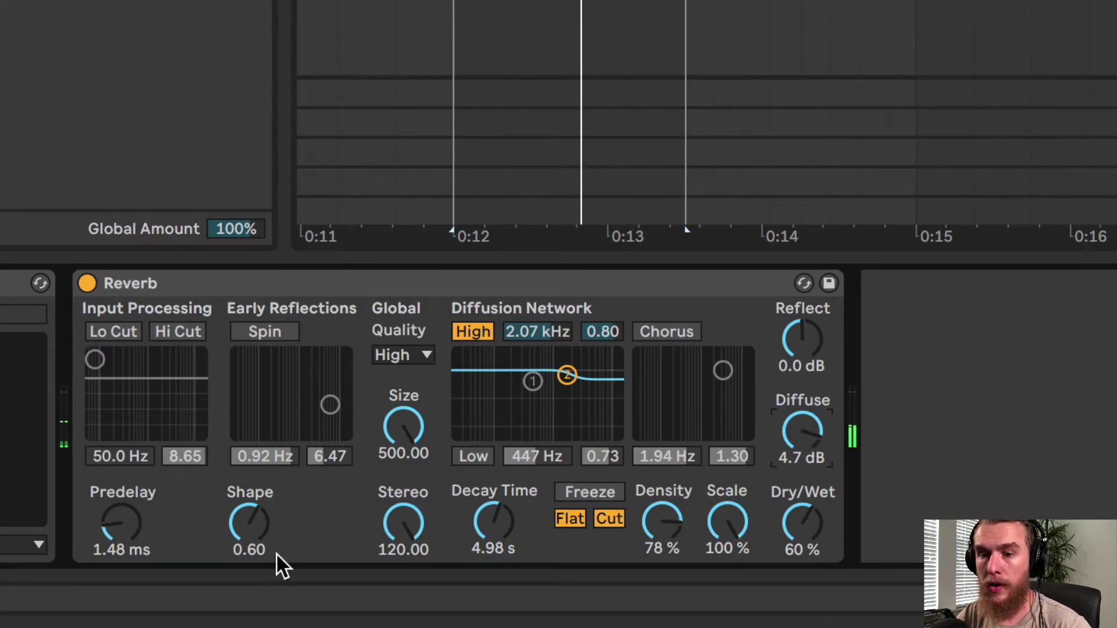
left_click_drag(116, 526, 117, 559)
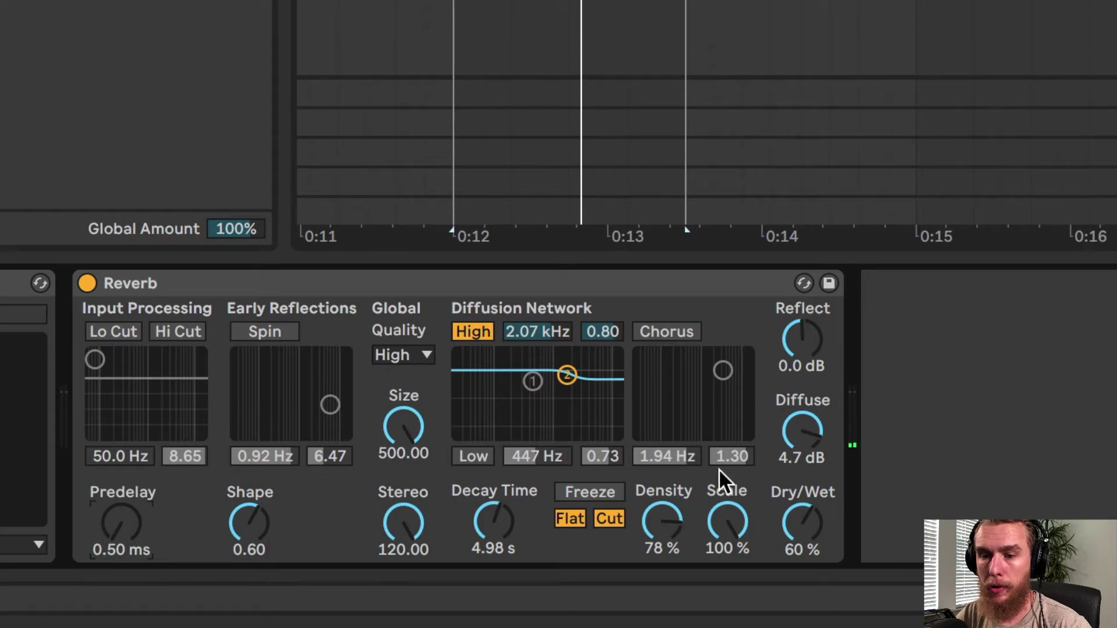
left_click_drag(808, 431, 809, 443)
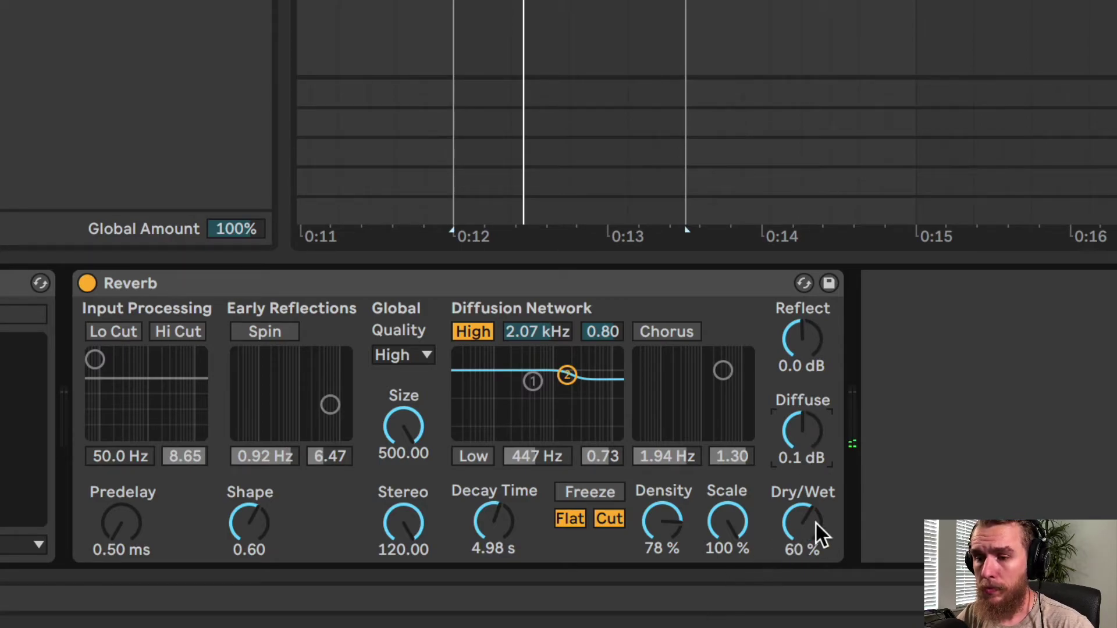
Step: Lower Density to 0.1 %, set the High diffusion filter to 1.05 kHz at 0.42, and raise Dry/Wet to 76 %
left_click_drag(728, 523, 728, 523)
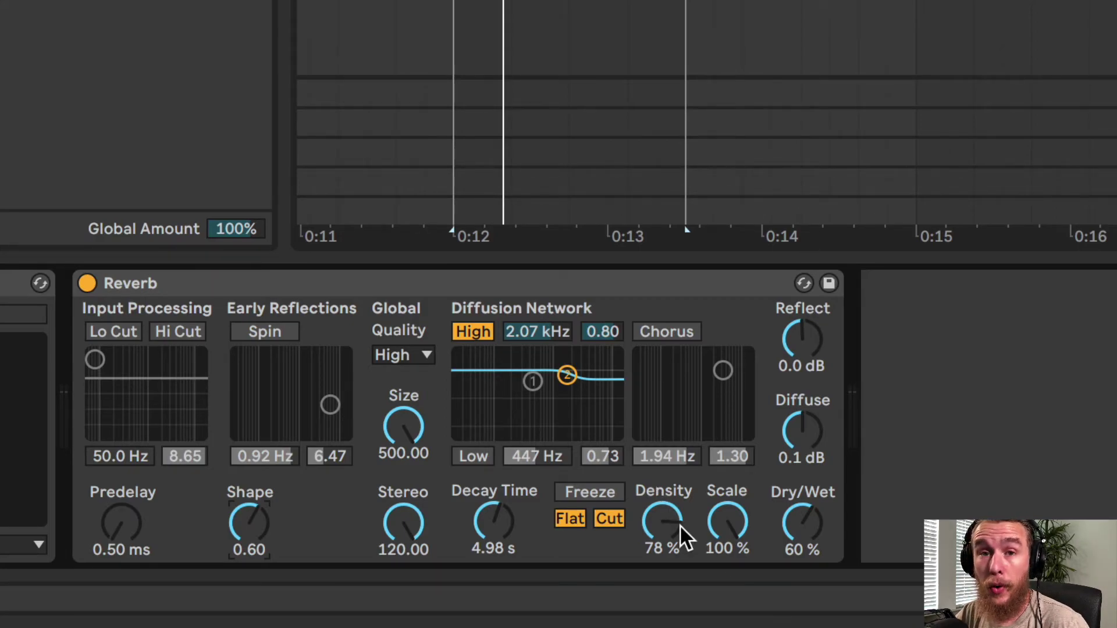
left_click_drag(675, 526, 675, 564)
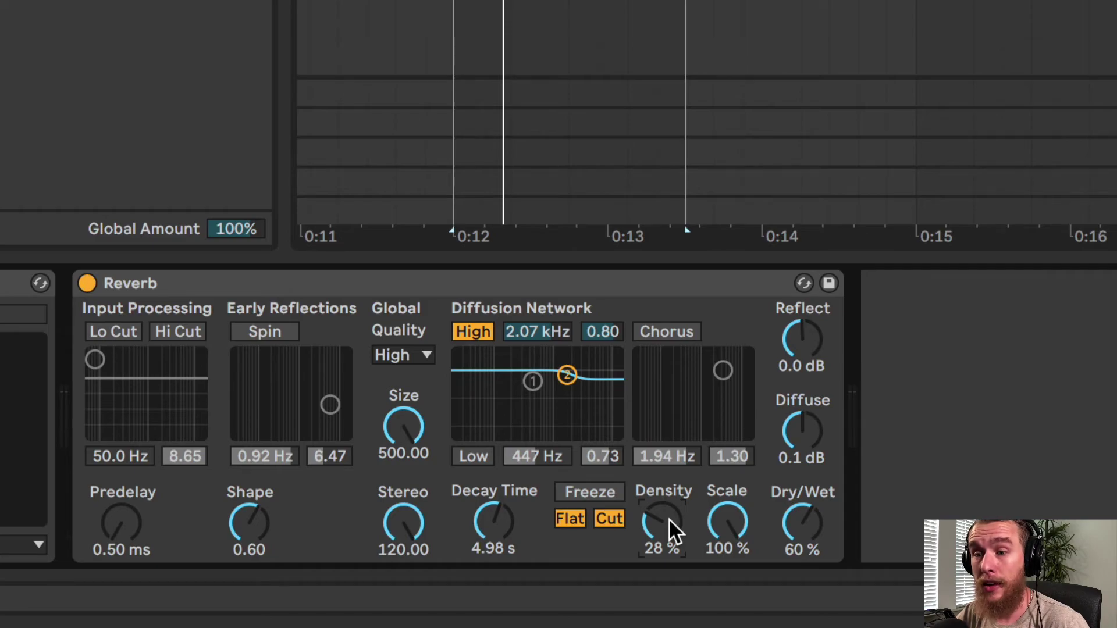
left_click_drag(663, 529, 663, 544)
left_click_drag(568, 375, 552, 411)
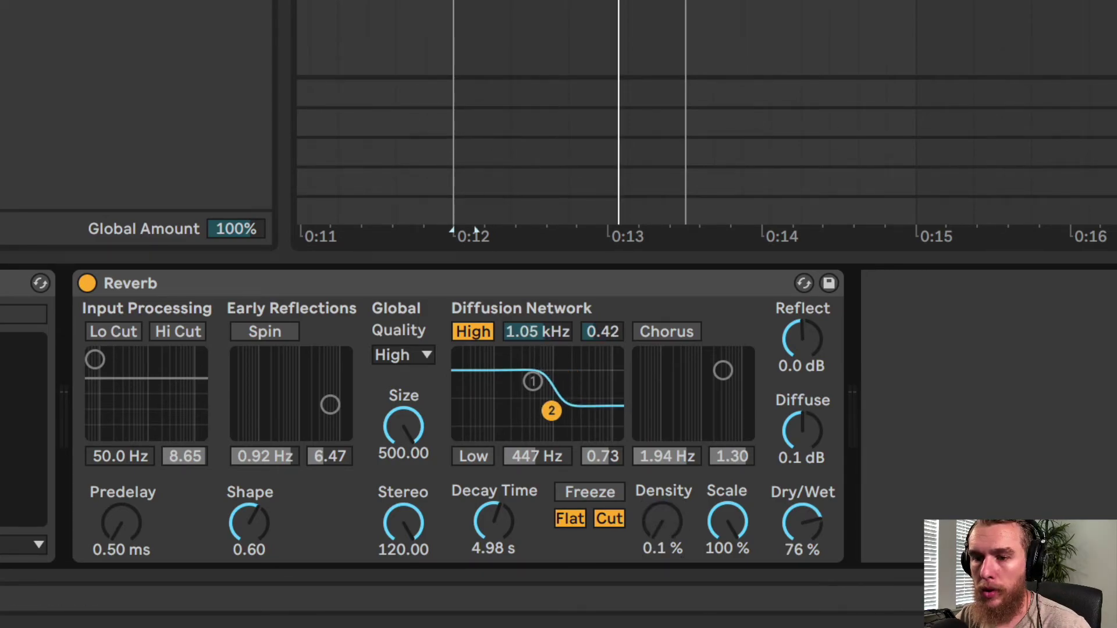
Step: Play the loop and compare Density at 73 % with 0.1 %, leaving it at 0.1 %
key("space")
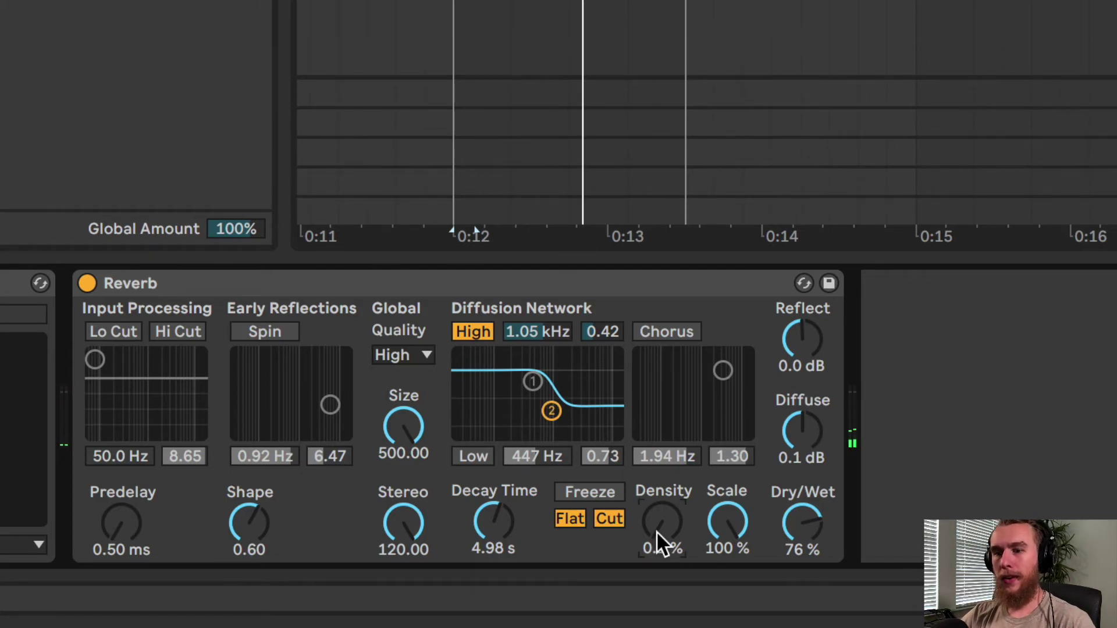
left_click_drag(657, 532, 656, 465)
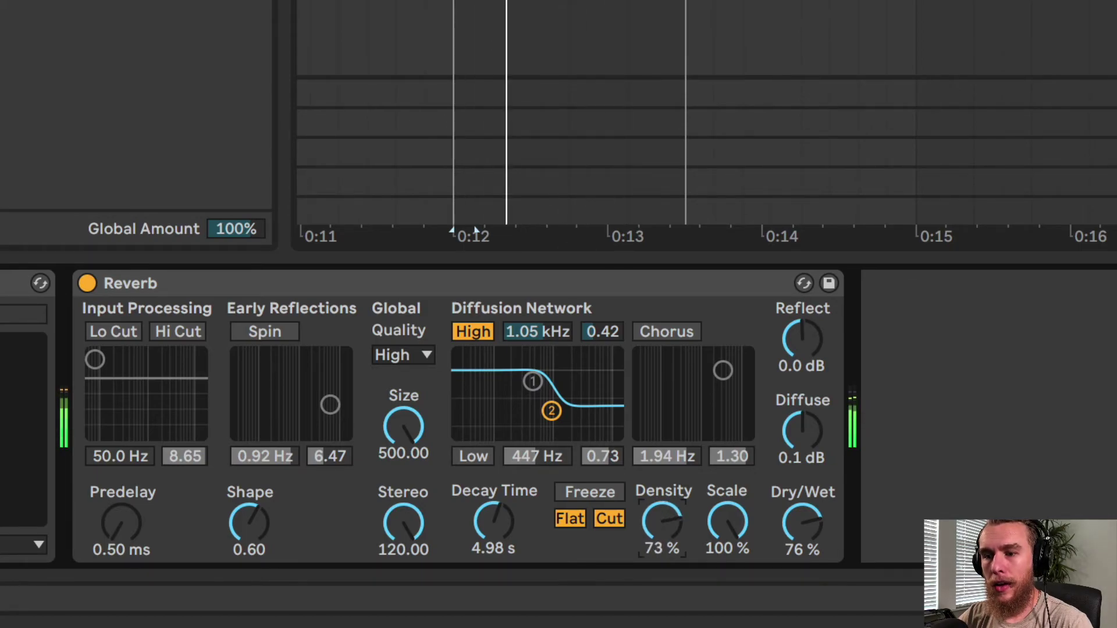
left_click_drag(656, 531, 656, 588)
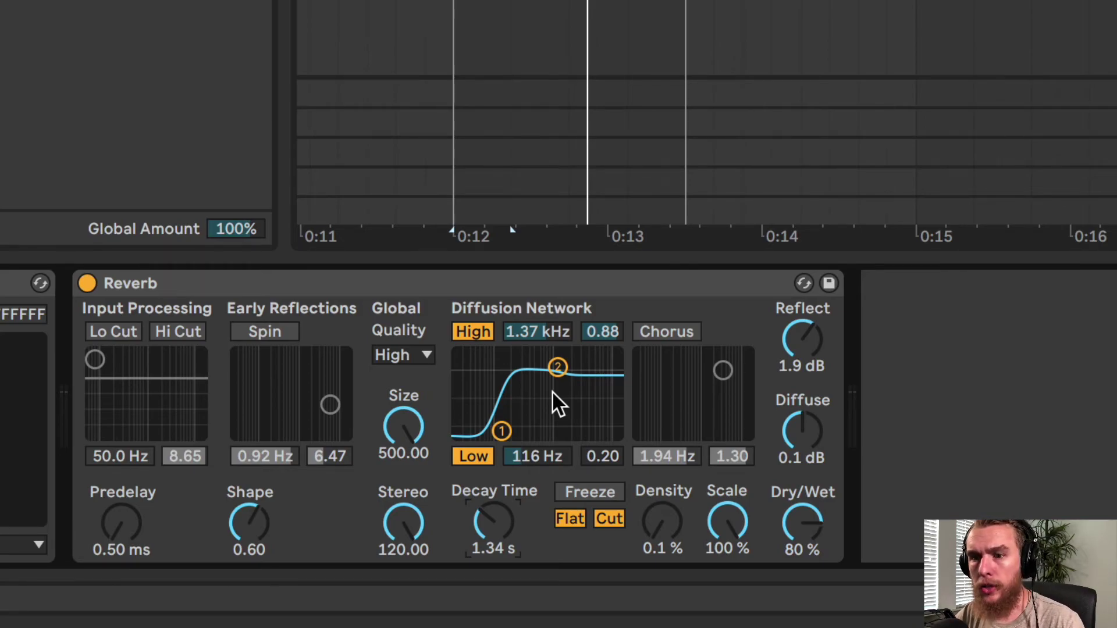
Step: Set Shape to 0.13, Scale to 46 % and Dry/Wet to 58 %, and reset the Reflect and Diffuse levels to 0.0 dB
left_click_drag(256, 524, 258, 559)
left_click_drag(727, 522, 727, 554)
left_click_drag(802, 524, 802, 547)
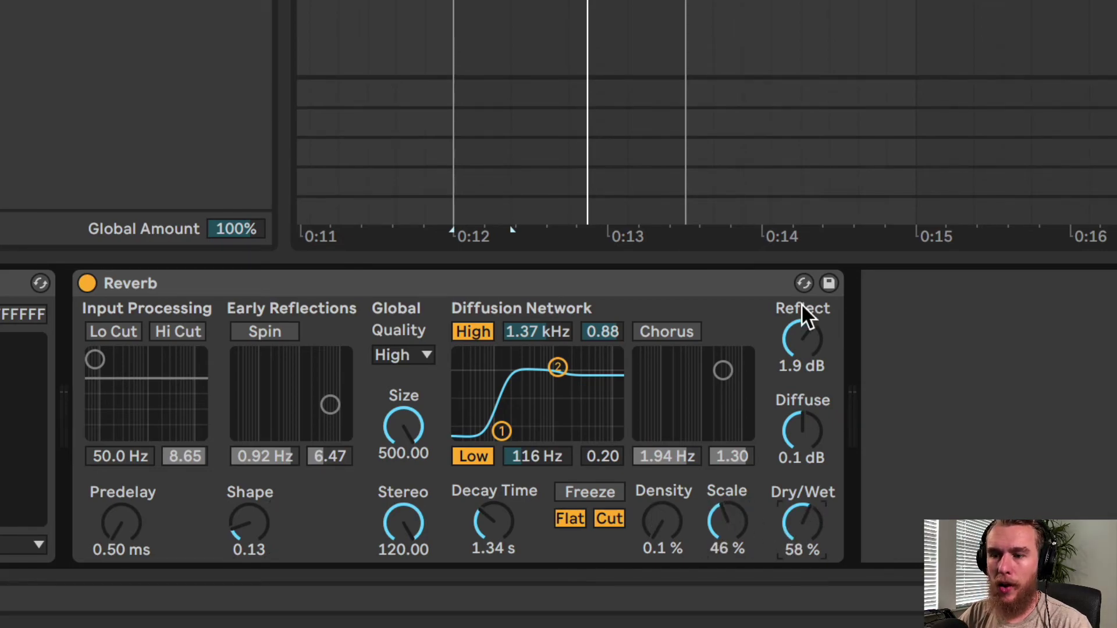
left_click_drag(801, 410, 801, 407)
key("Delete")
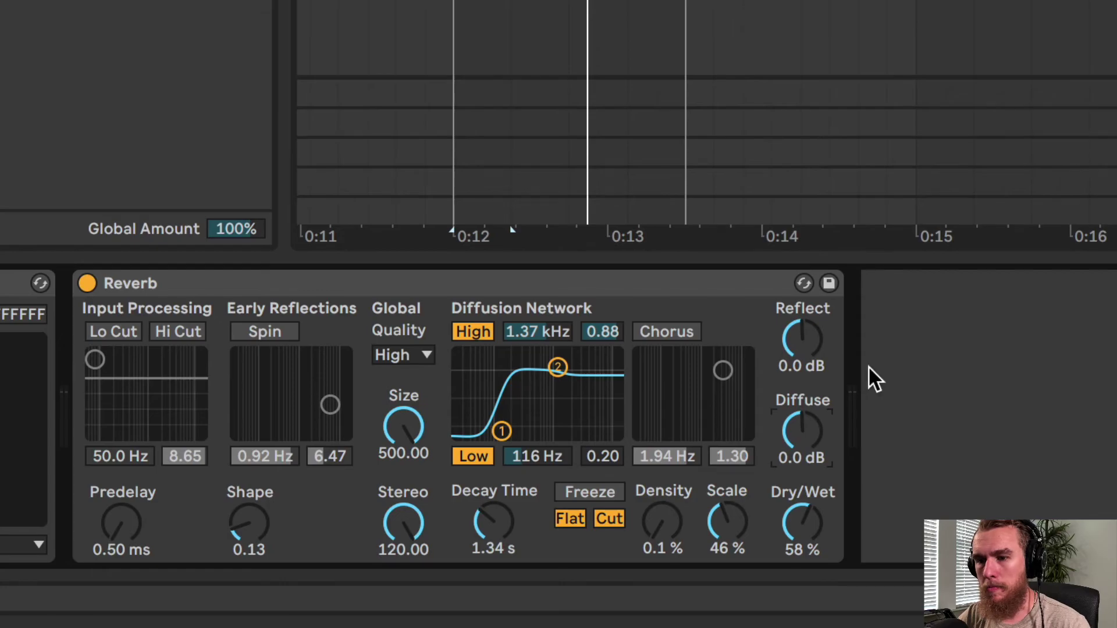